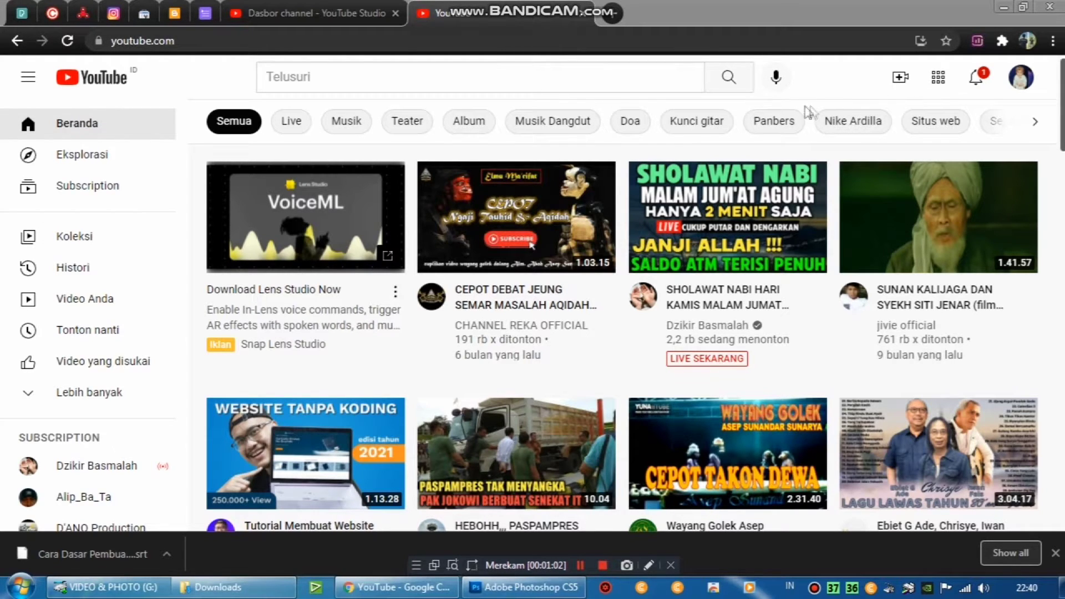
pyautogui.click(1006, 7)
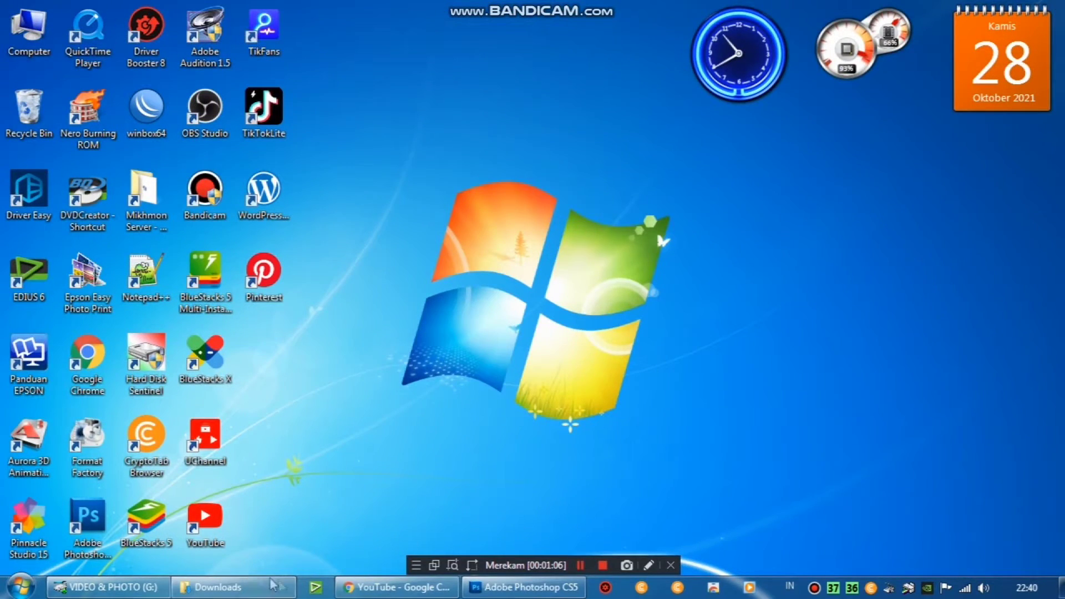
pyautogui.click(397, 587)
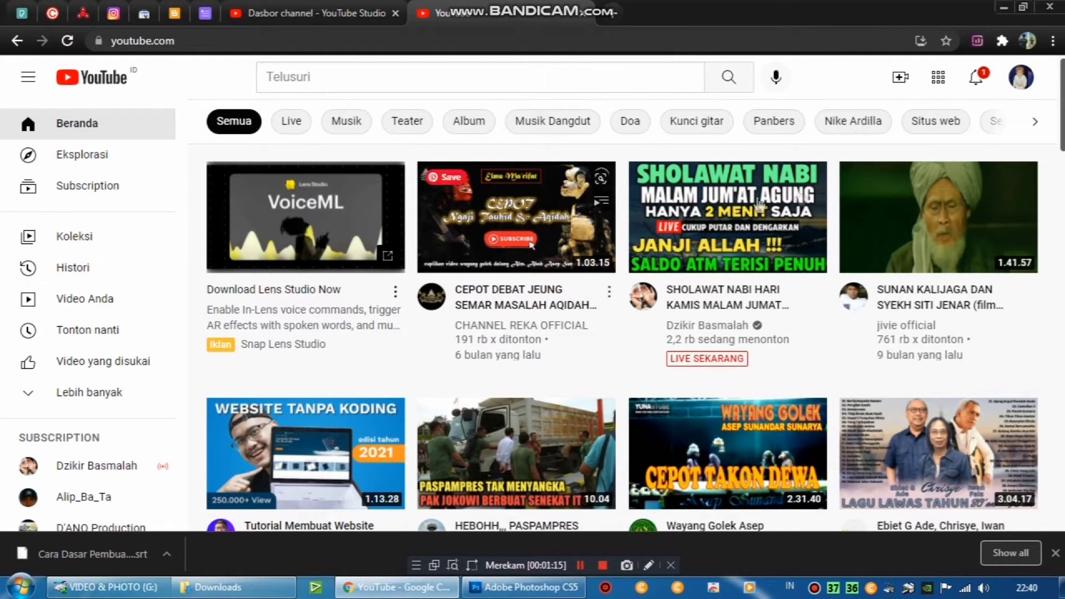
pyautogui.click(1053, 44)
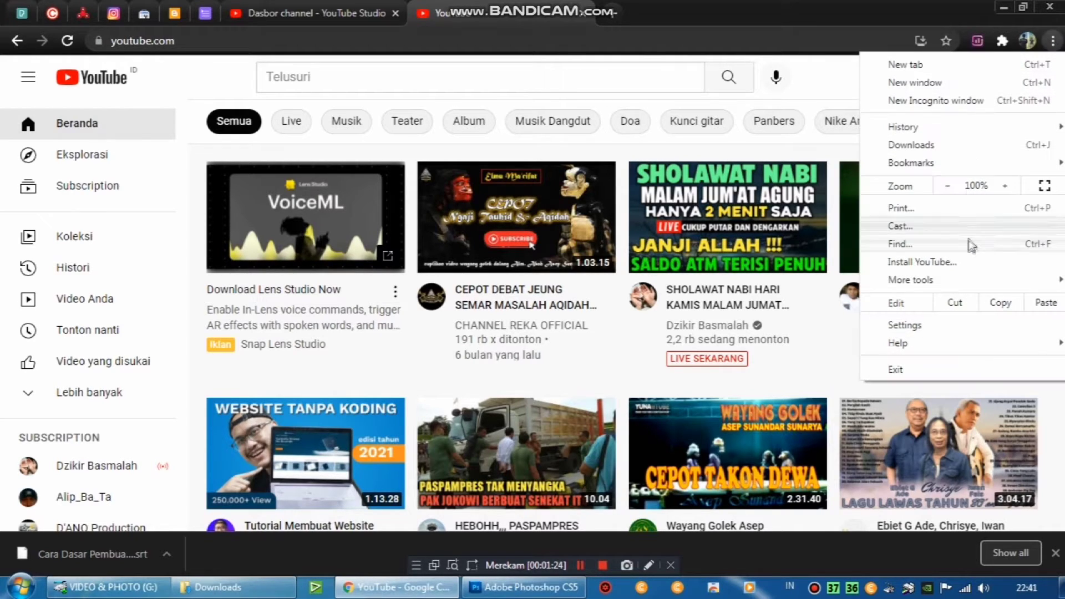
pyautogui.moveTo(970, 285)
pyautogui.click(687, 4)
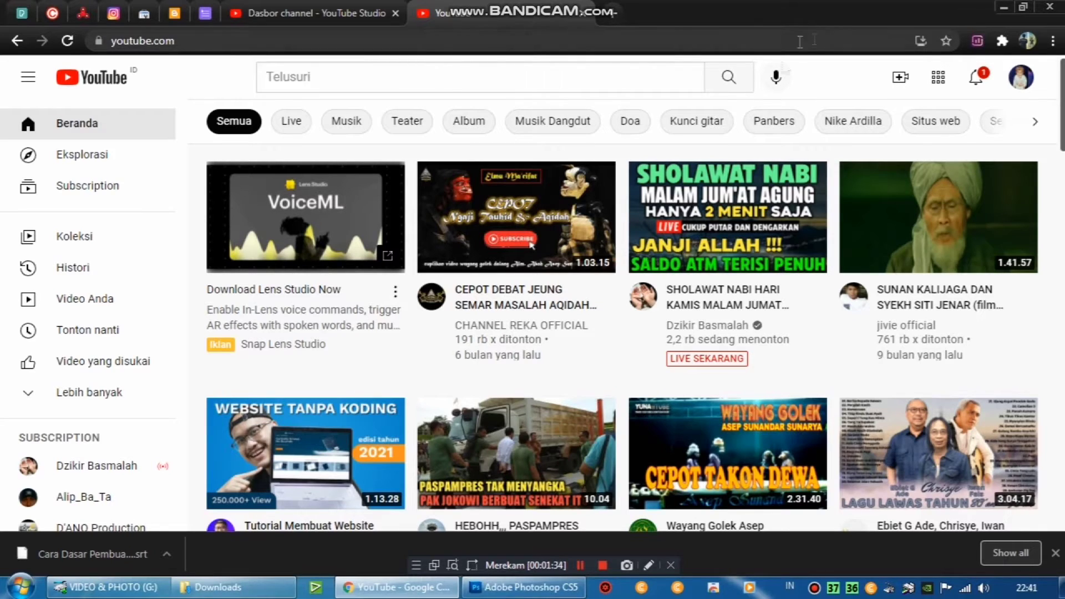
# - Open YouTube Studio for the signed-in channel and show its uploaded content list
pyautogui.click(1021, 82)
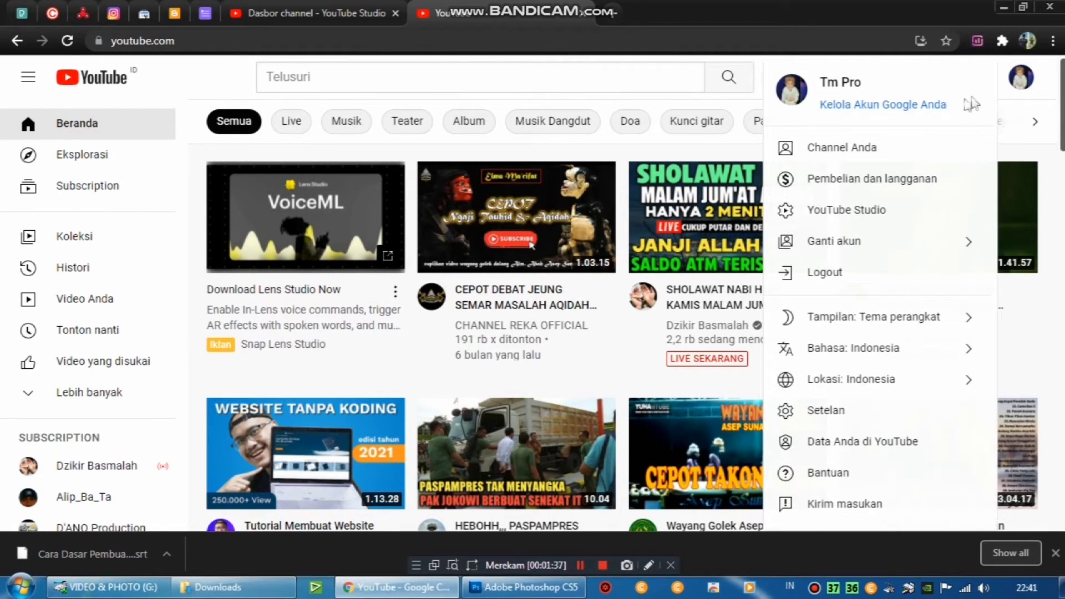
pyautogui.click(862, 219)
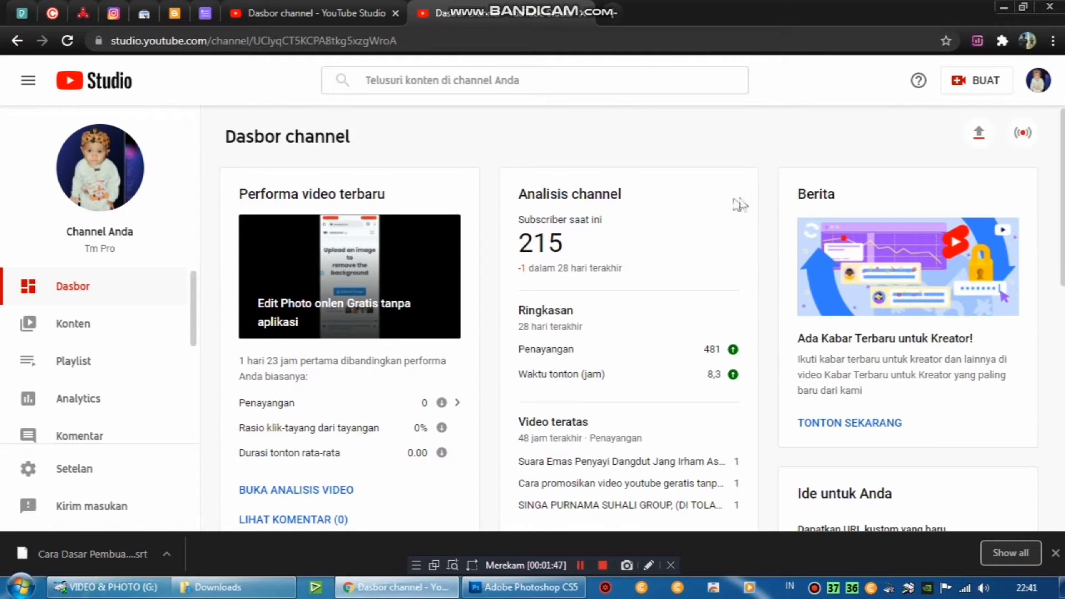
pyautogui.click(86, 333)
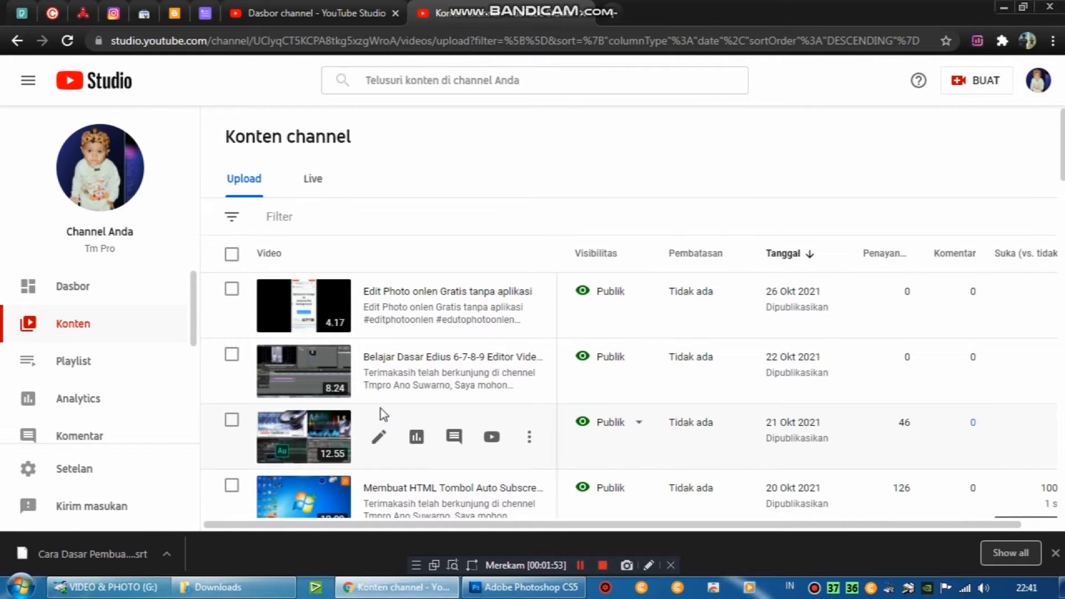
# - Open the subtitles page of the video "Cara Kunci File Rar Yang Mau Di Uplod Ke Google Drive"
pyautogui.scroll(-2, 381, 413)
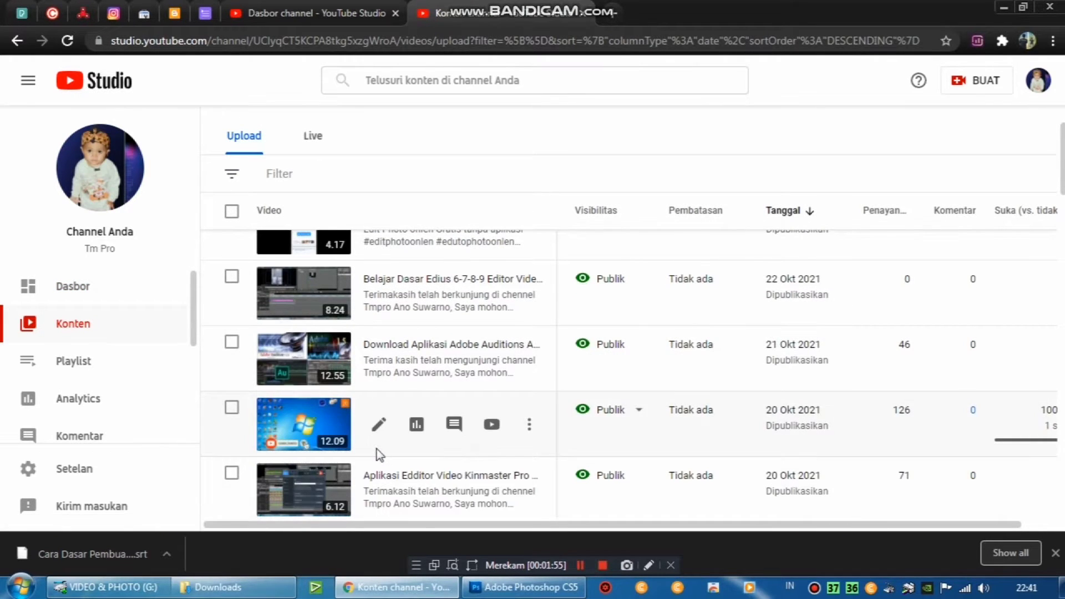
pyautogui.scroll(-4, 380, 452)
pyautogui.scroll(-4, 381, 448)
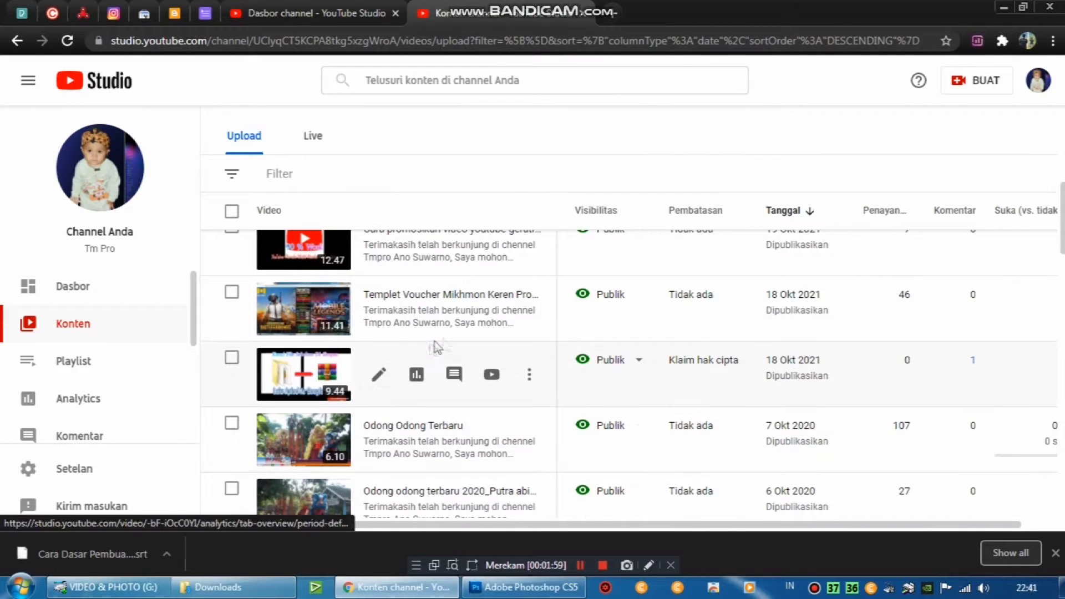
pyautogui.click(379, 377)
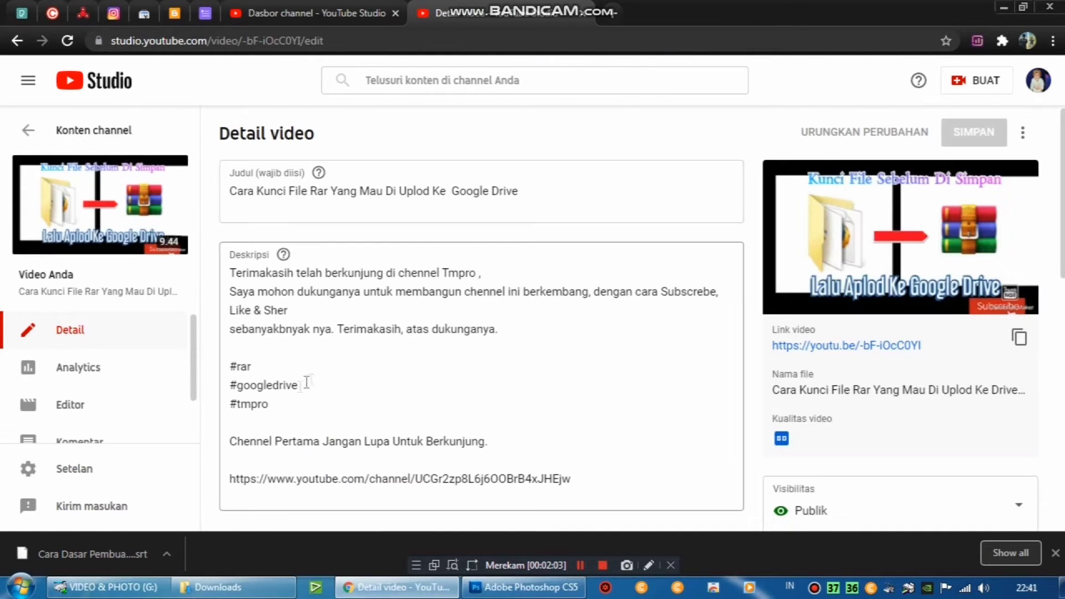
pyautogui.scroll(-1, 83, 389)
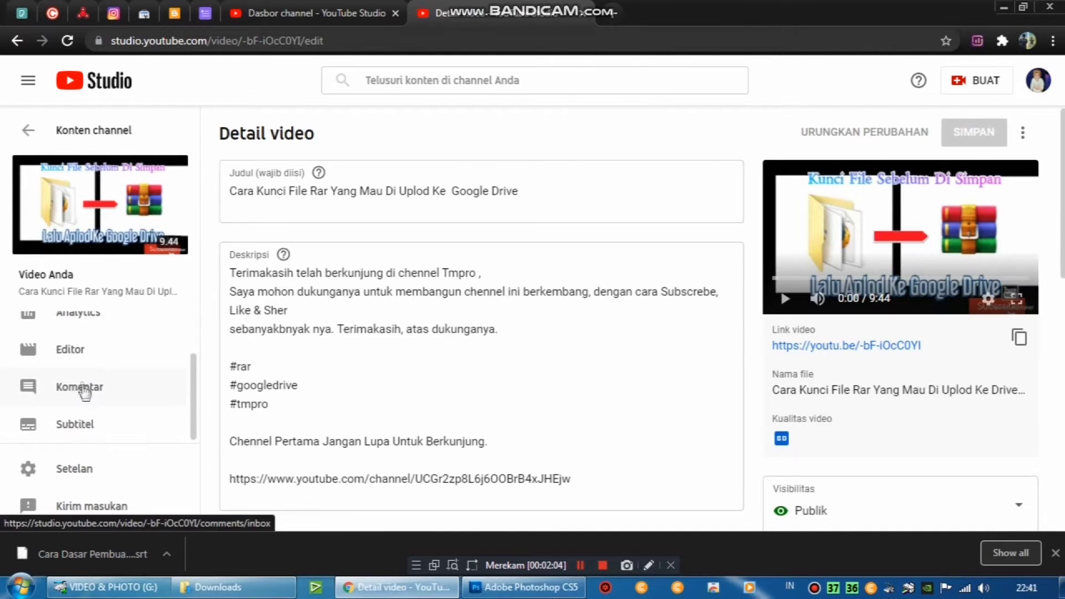
pyautogui.click(87, 429)
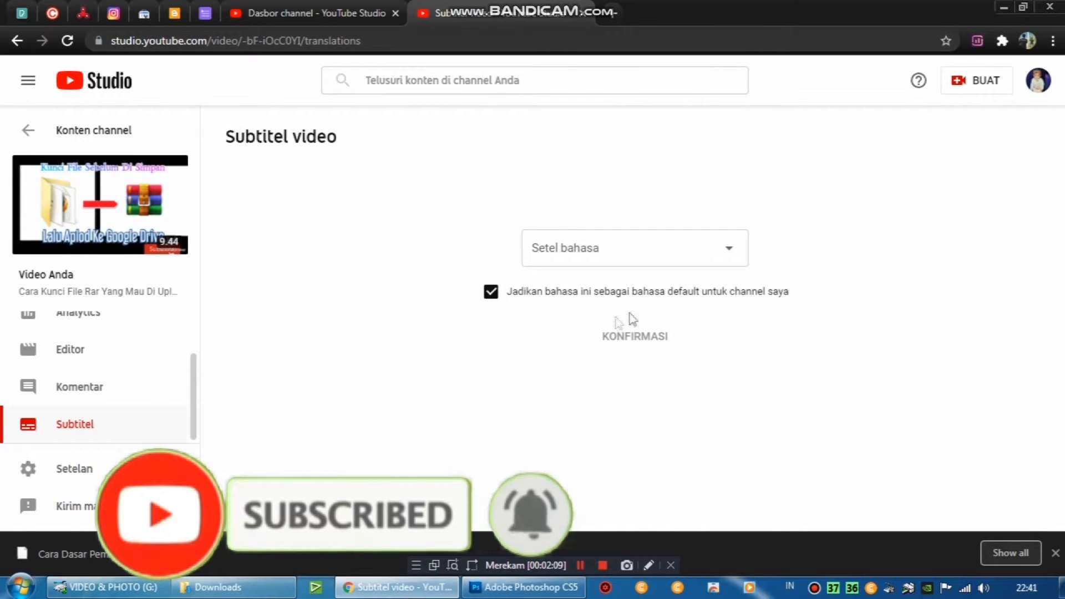
# - Set the video's language to Inggris, keeping it as the channel's default language, and confirm
pyautogui.click(729, 253)
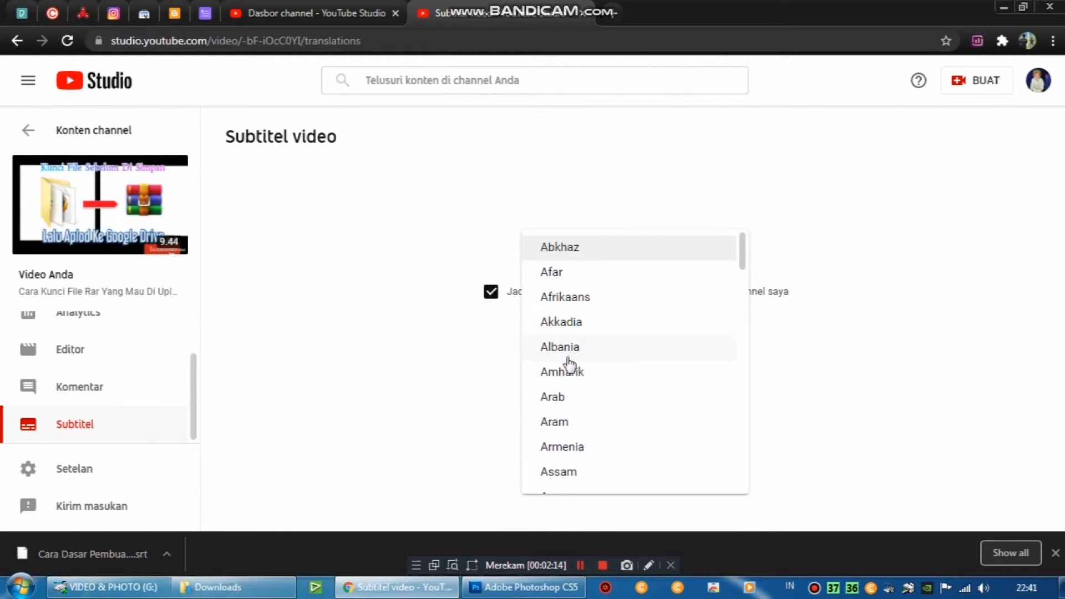
pyautogui.scroll(-6, 570, 363)
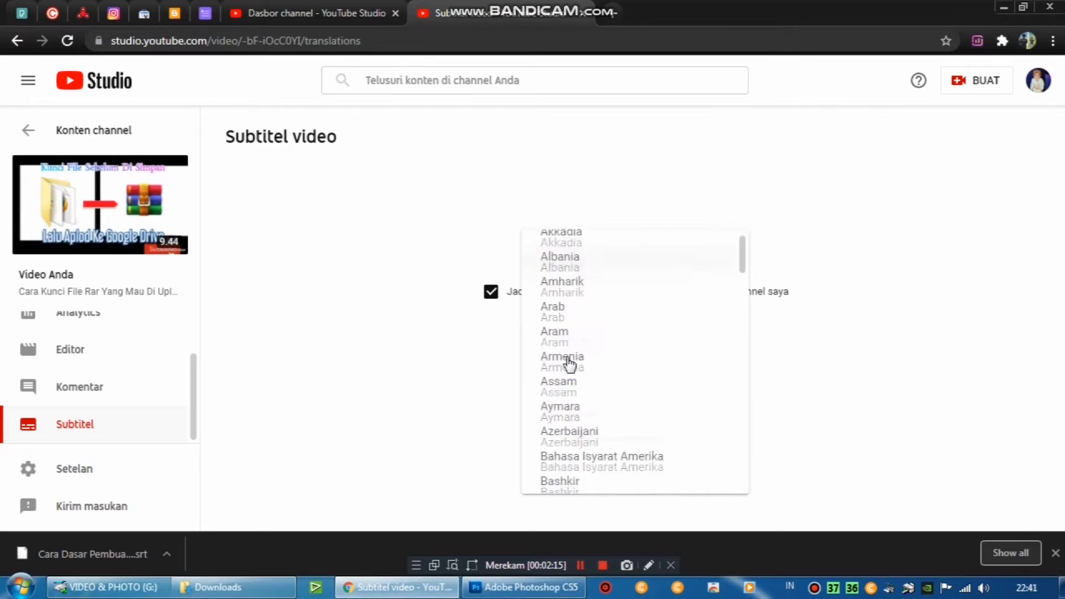
pyautogui.scroll(-3, 571, 388)
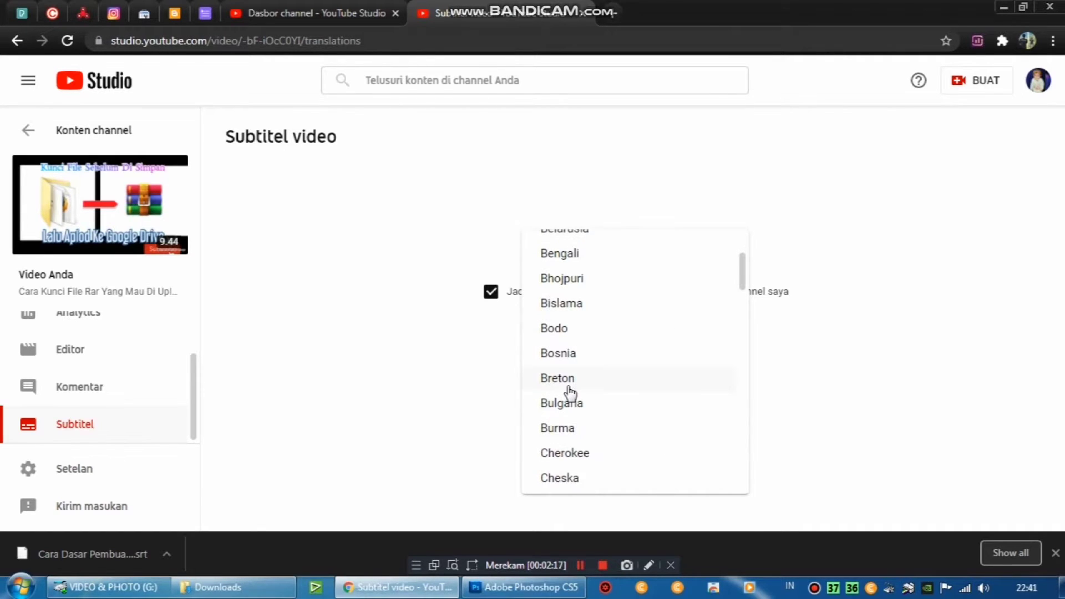
pyautogui.scroll(-6, 571, 392)
pyautogui.scroll(-3, 571, 393)
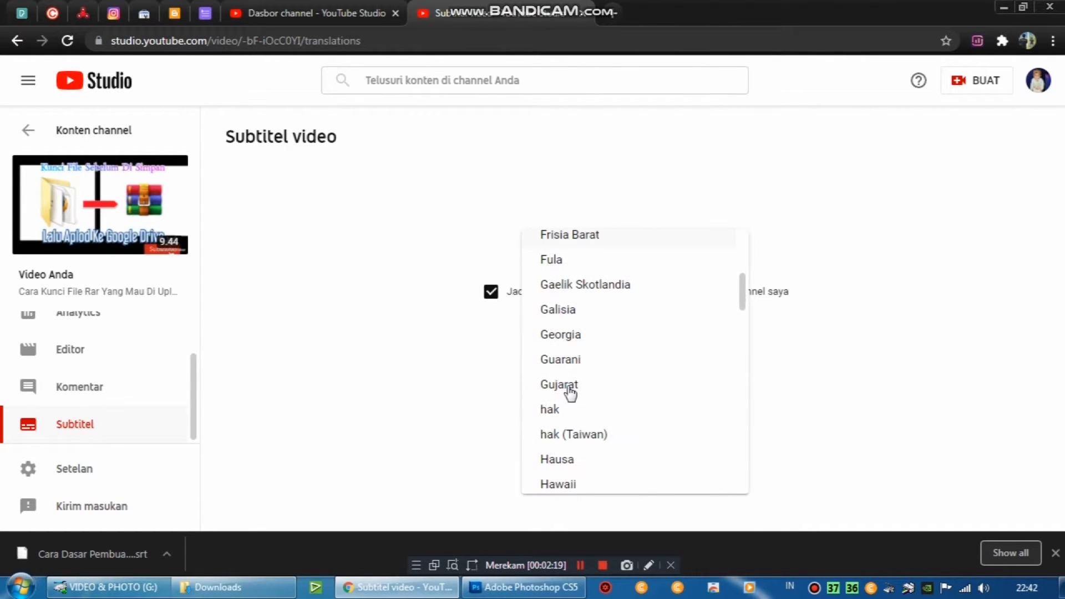
pyautogui.scroll(-3, 571, 393)
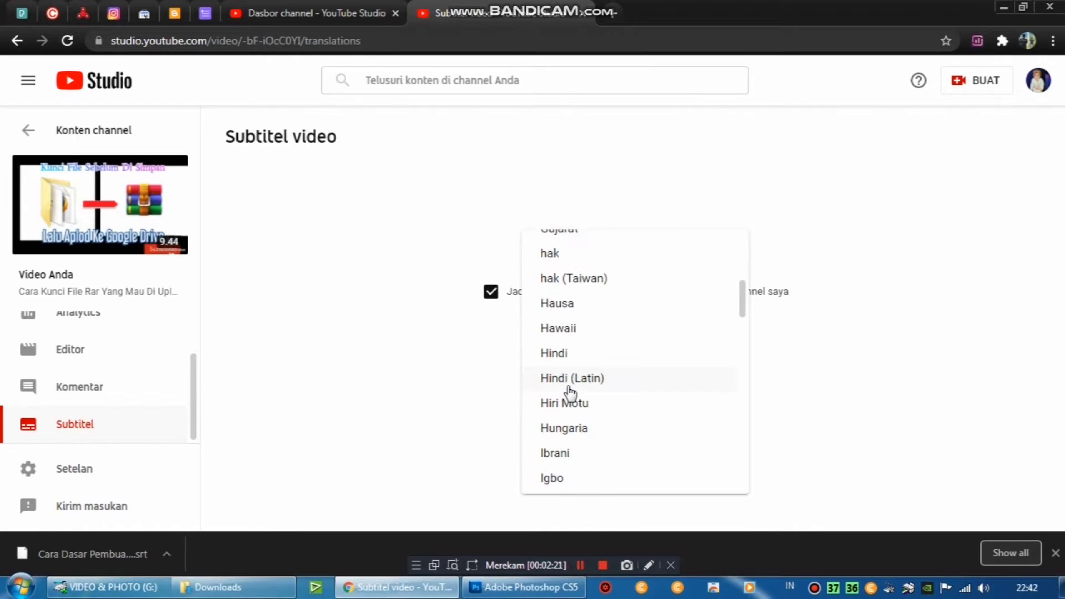
pyautogui.scroll(-3, 571, 393)
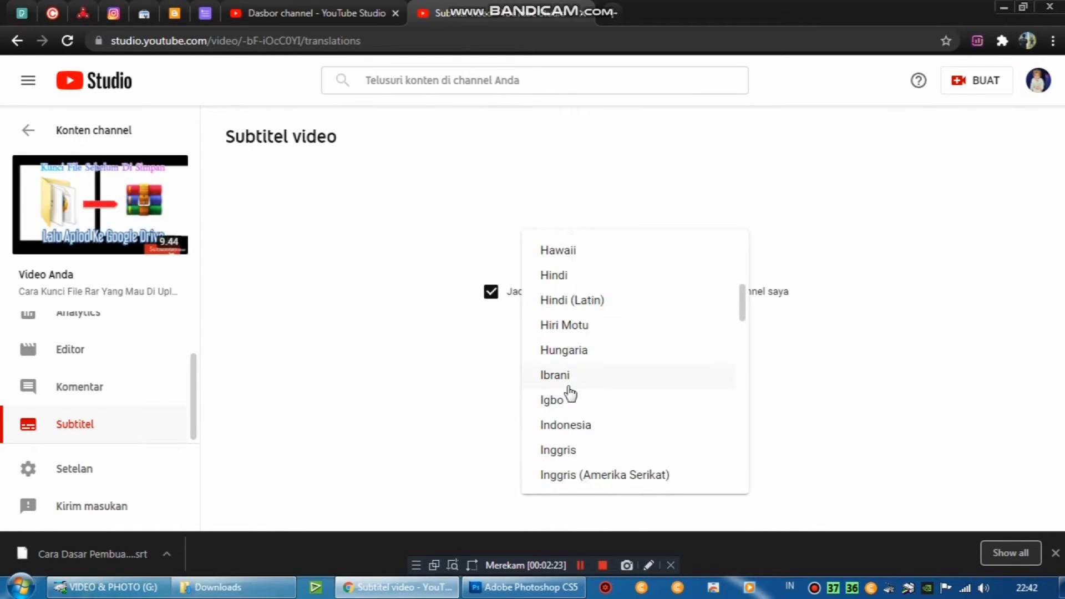
pyautogui.click(557, 451)
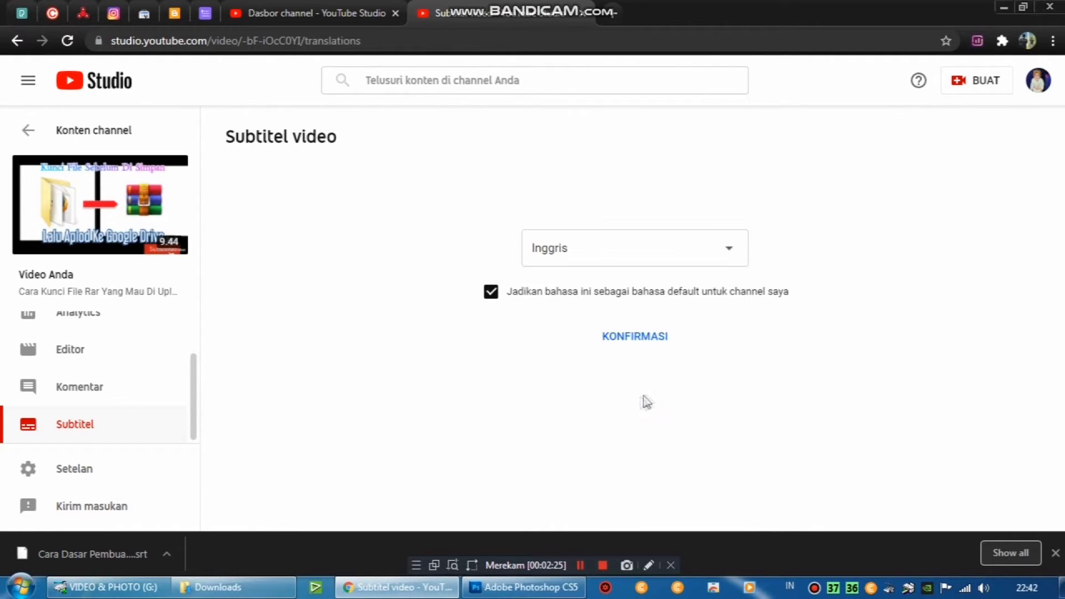
pyautogui.click(648, 339)
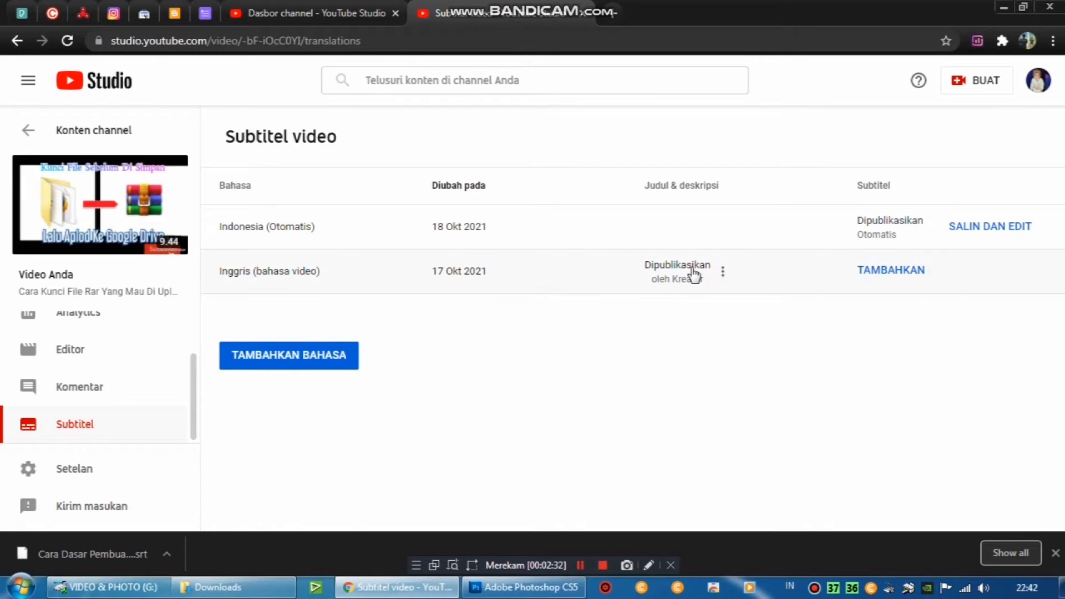
# - Examine the video details behind the Inggris title and description entry, and return to the subtitle list
pyautogui.click(719, 271)
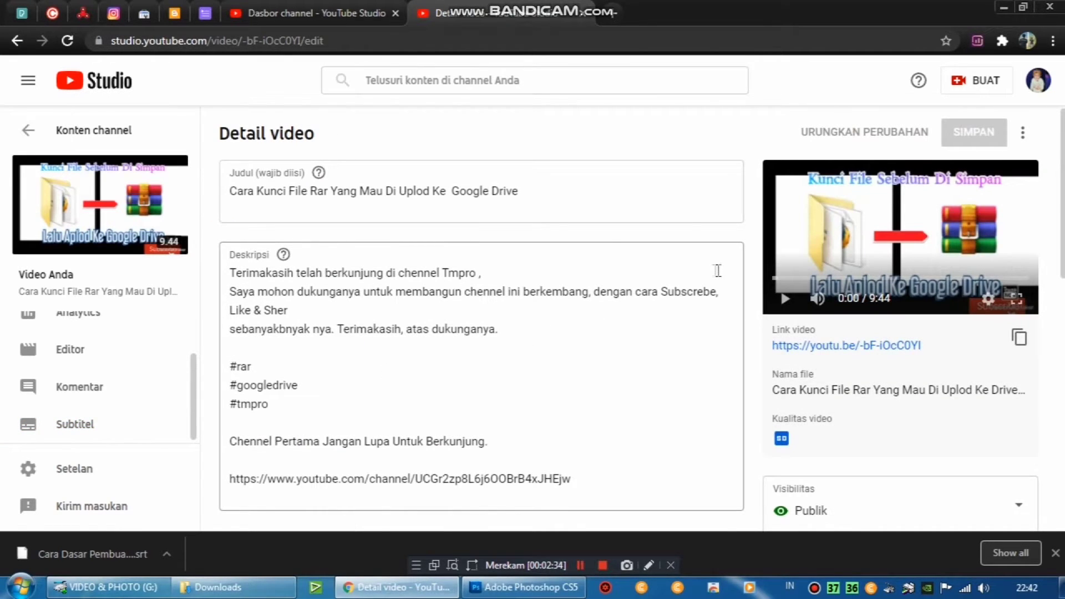
pyautogui.click(17, 41)
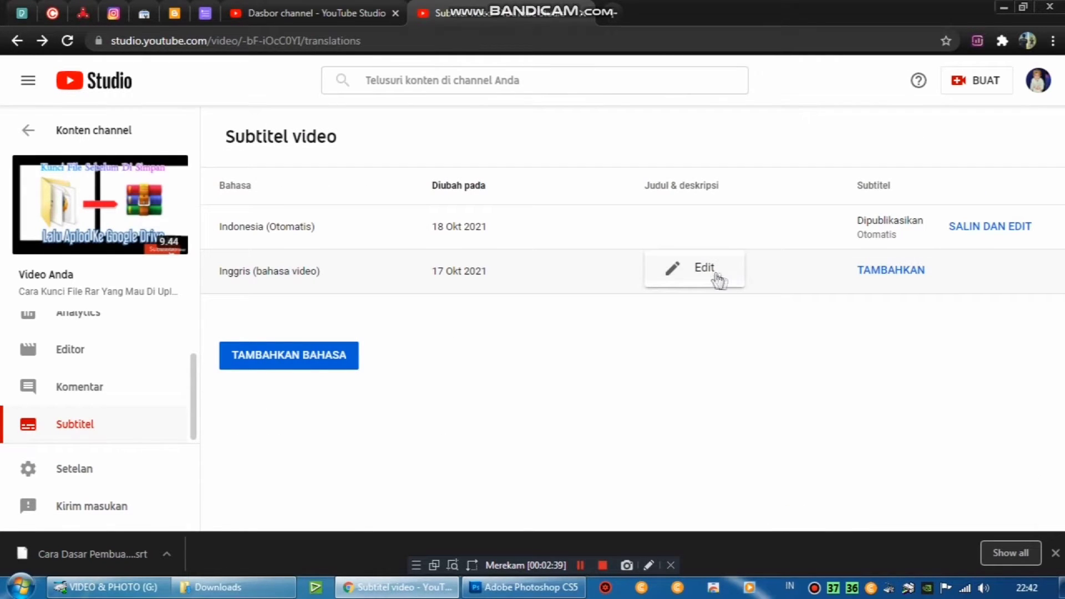
pyautogui.click(709, 275)
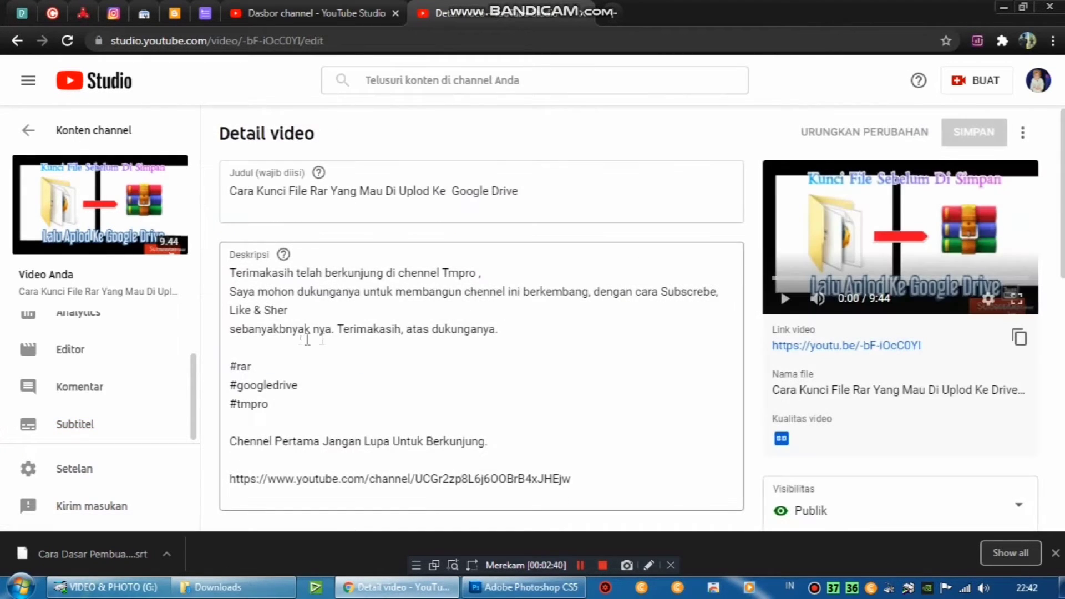
pyautogui.scroll(-5, 529, 339)
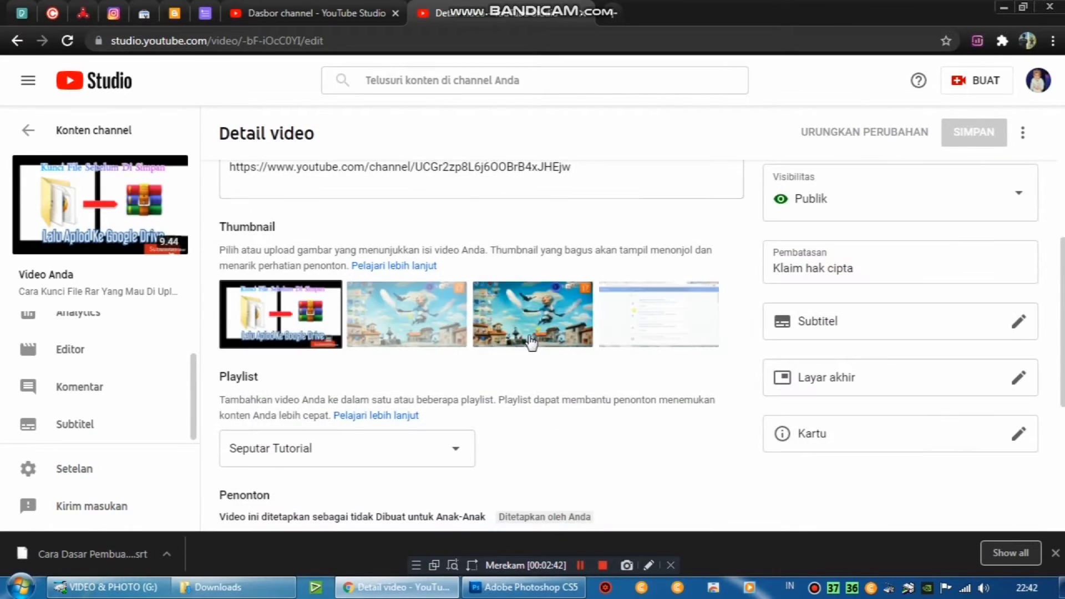
pyautogui.scroll(5, 533, 344)
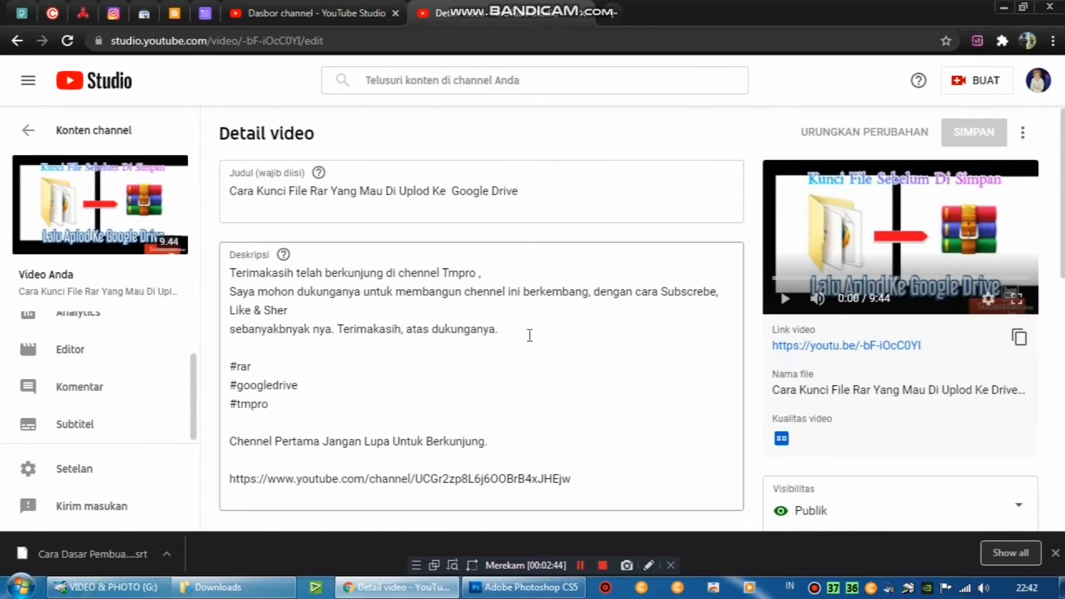
pyautogui.click(18, 41)
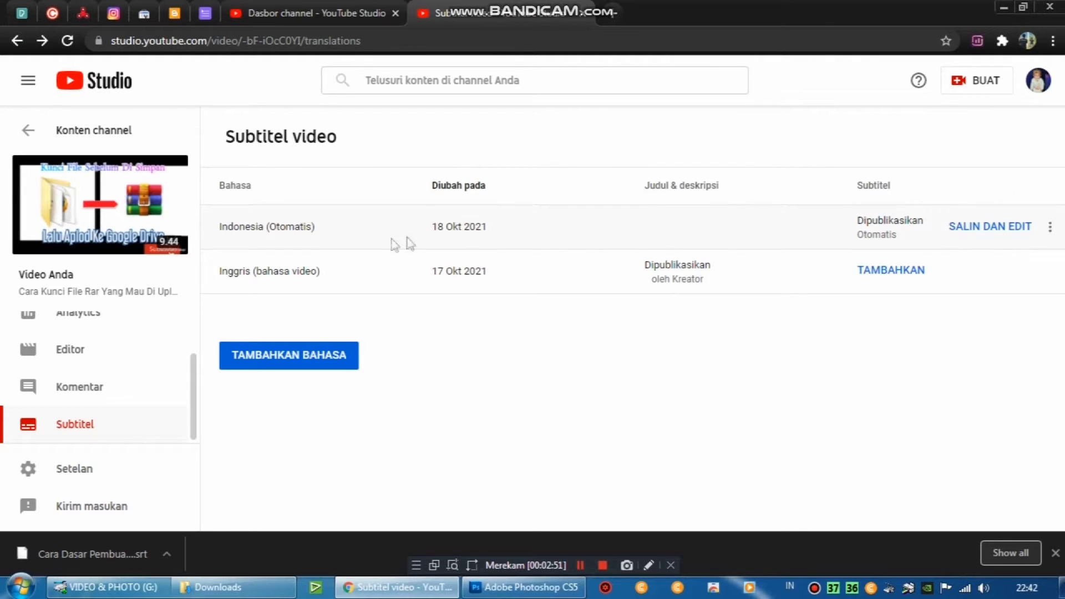
# - Start adding subtitles for the Inggris video language and close the spare channel dashboard tab
pyautogui.click(892, 271)
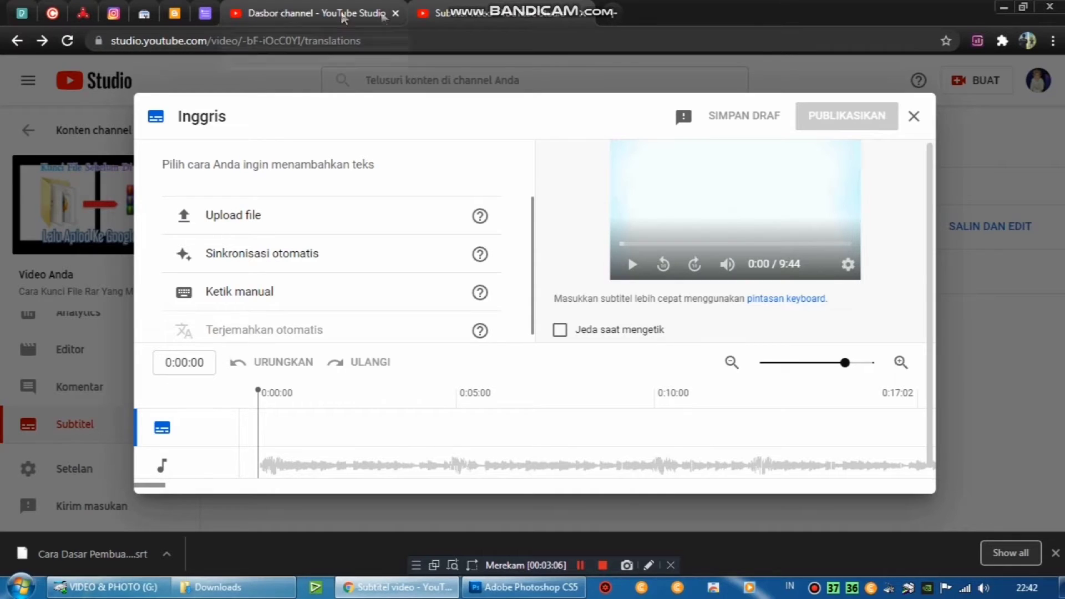
pyautogui.click(395, 12)
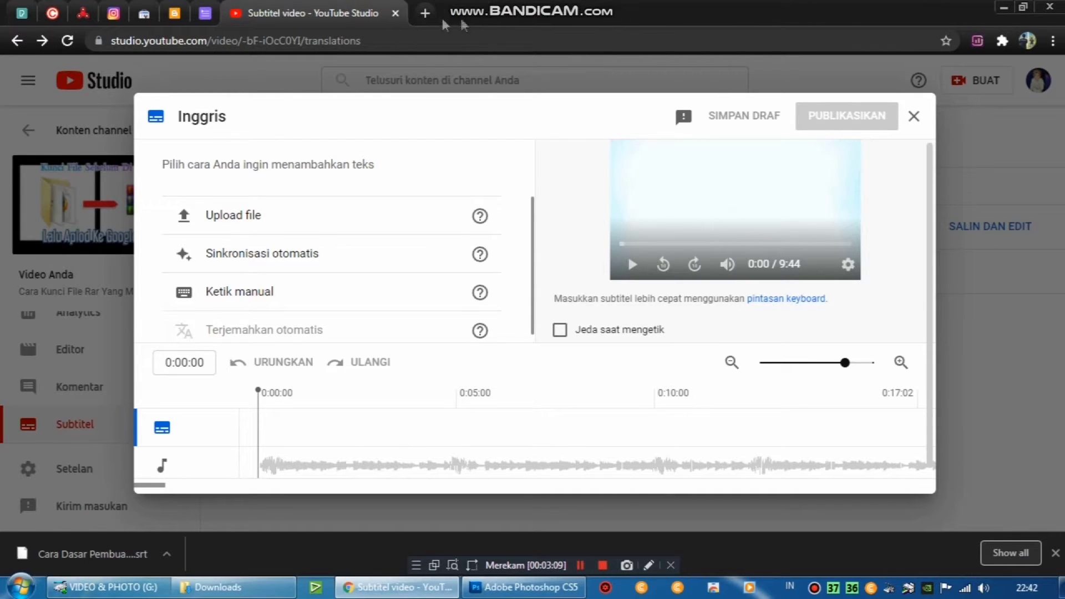
# - Open the YouTube home page in a new browser tab using a Google search for "youtube"
pyautogui.click(425, 13)
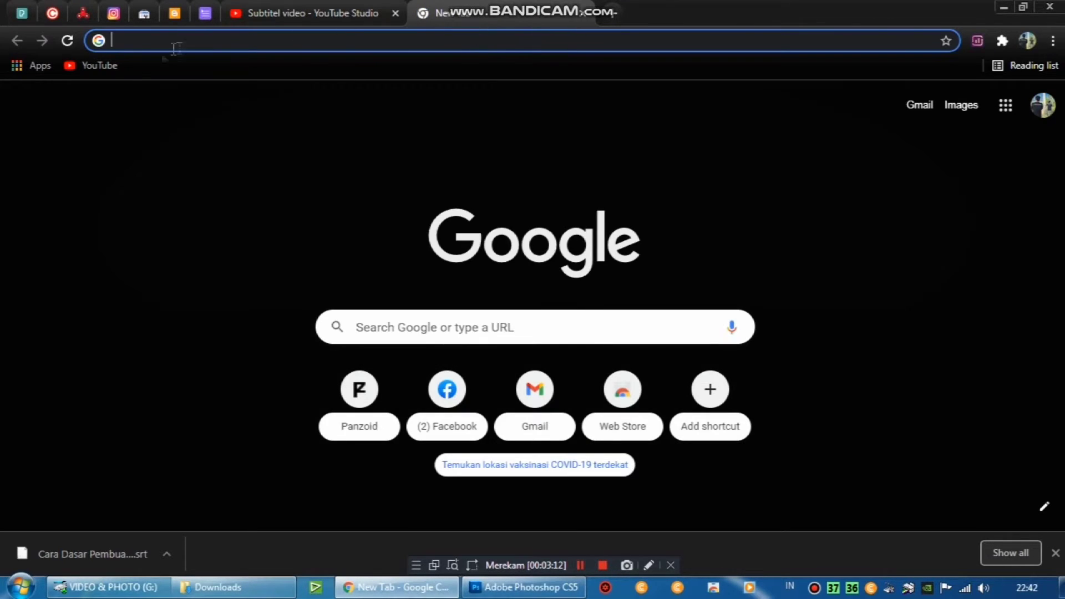
pyautogui.click(238, 38)
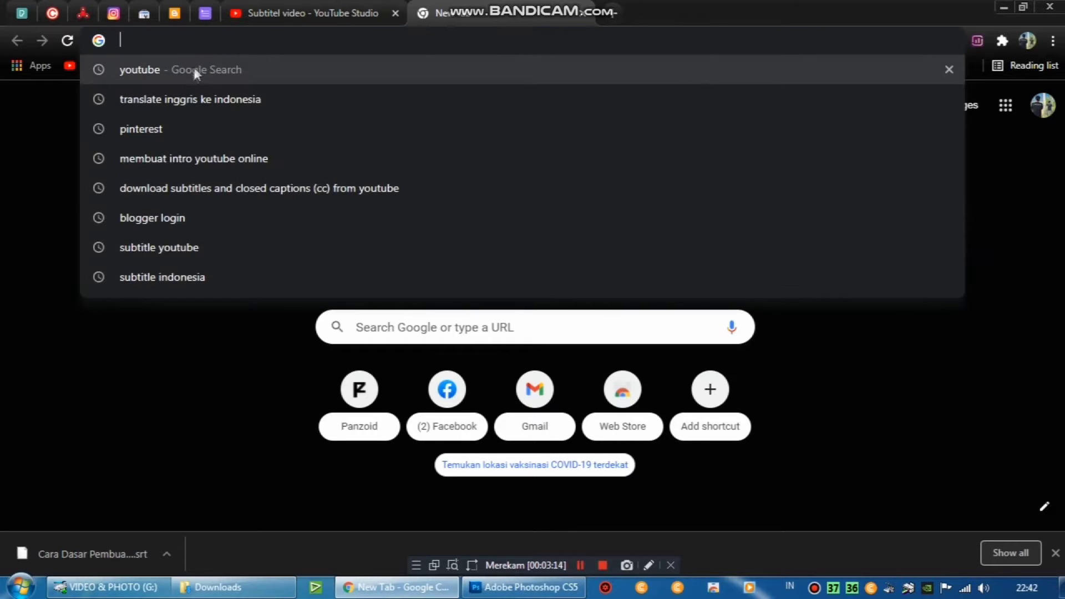
pyautogui.click(140, 69)
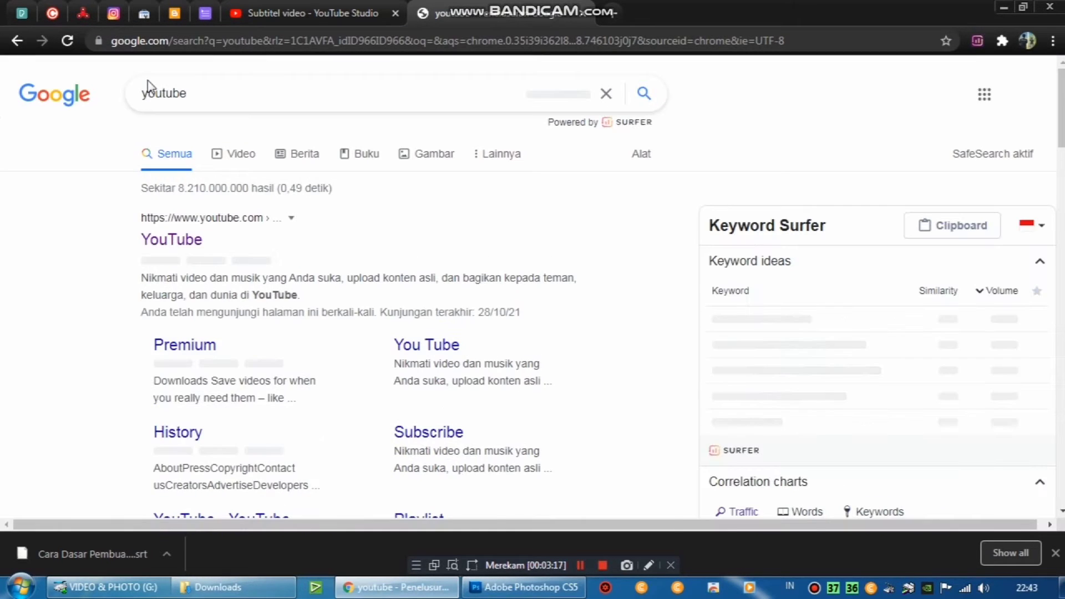
pyautogui.click(199, 239)
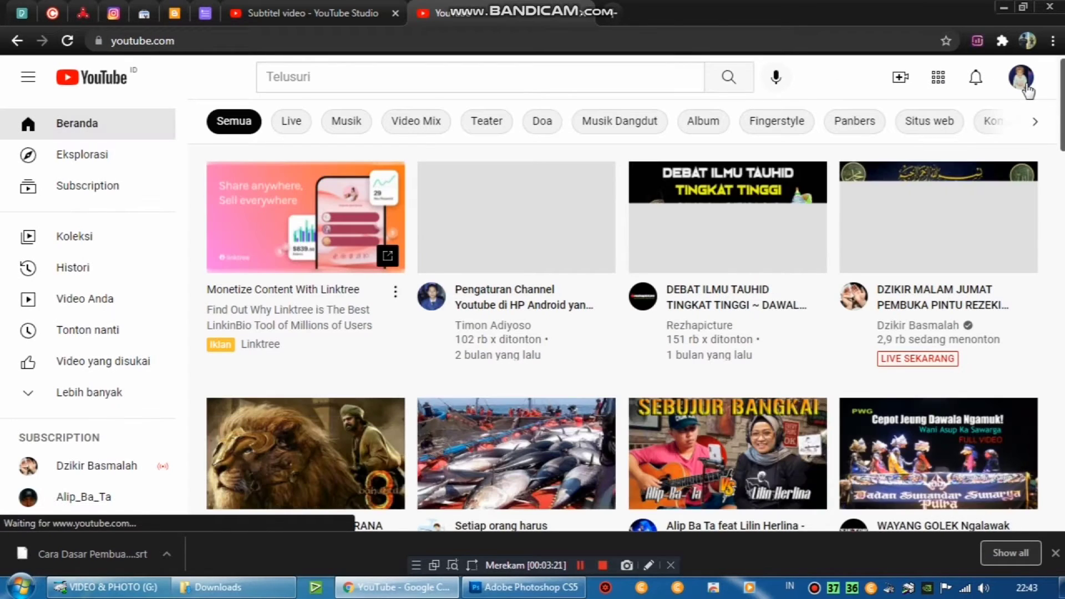
# - Open the signed-in account's own channel page and show its list of uploaded videos
pyautogui.click(1027, 89)
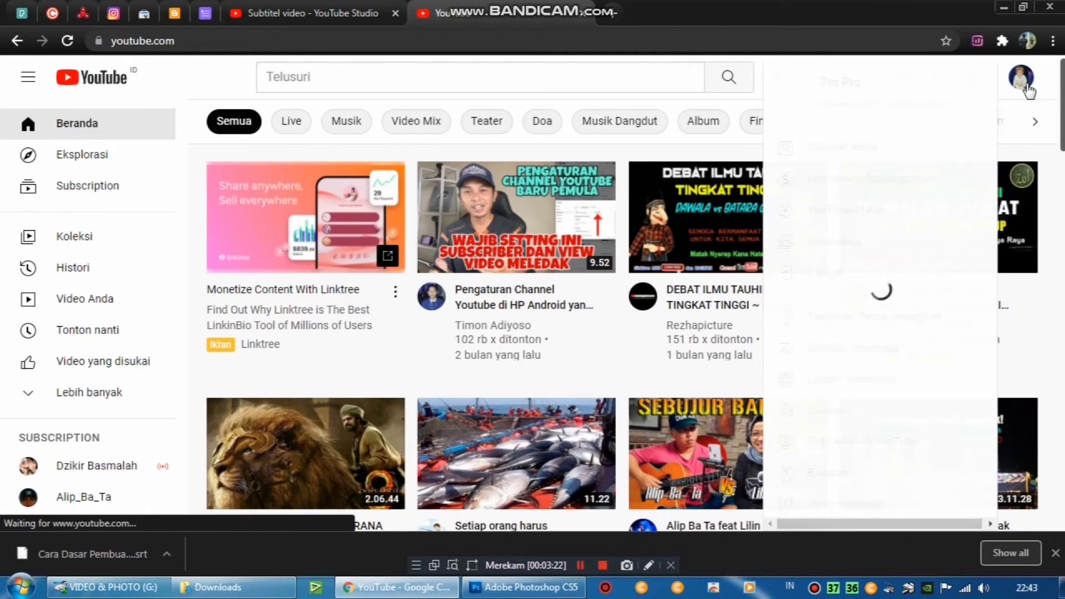
pyautogui.click(869, 164)
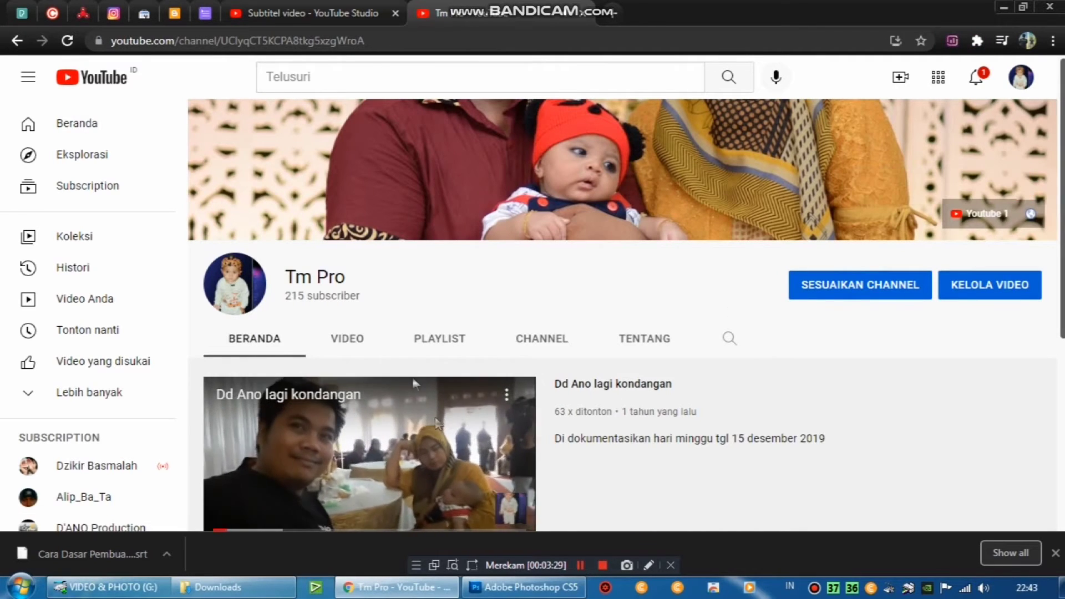
pyautogui.click(347, 341)
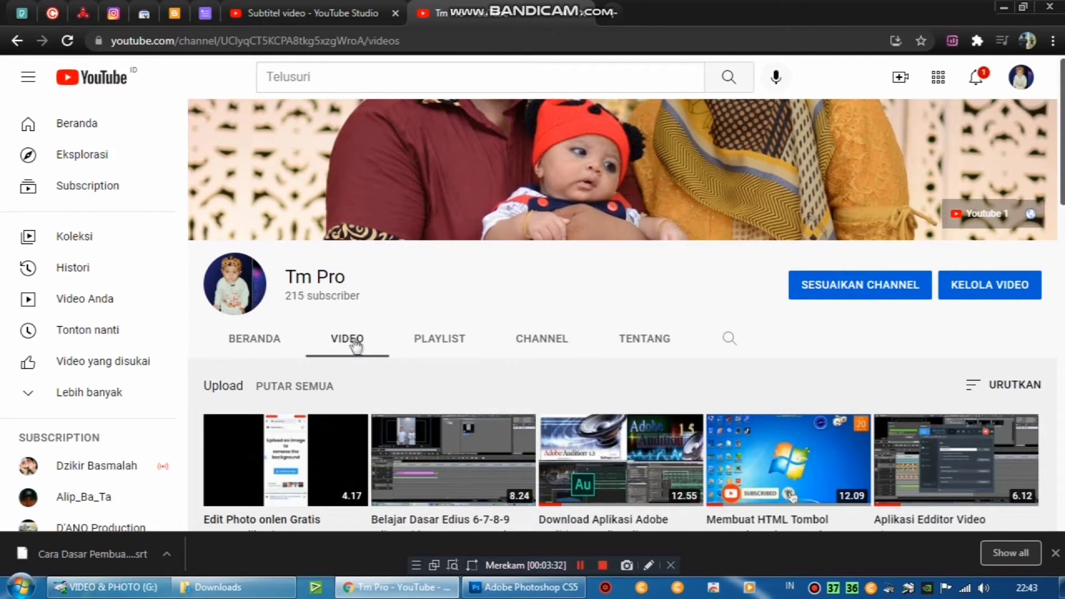
# - Open the channel's video "Cara Kunci File Rar Yang Mau Di Uplod Ke Google Drive" and pause its playback
pyautogui.scroll(-6, 402, 444)
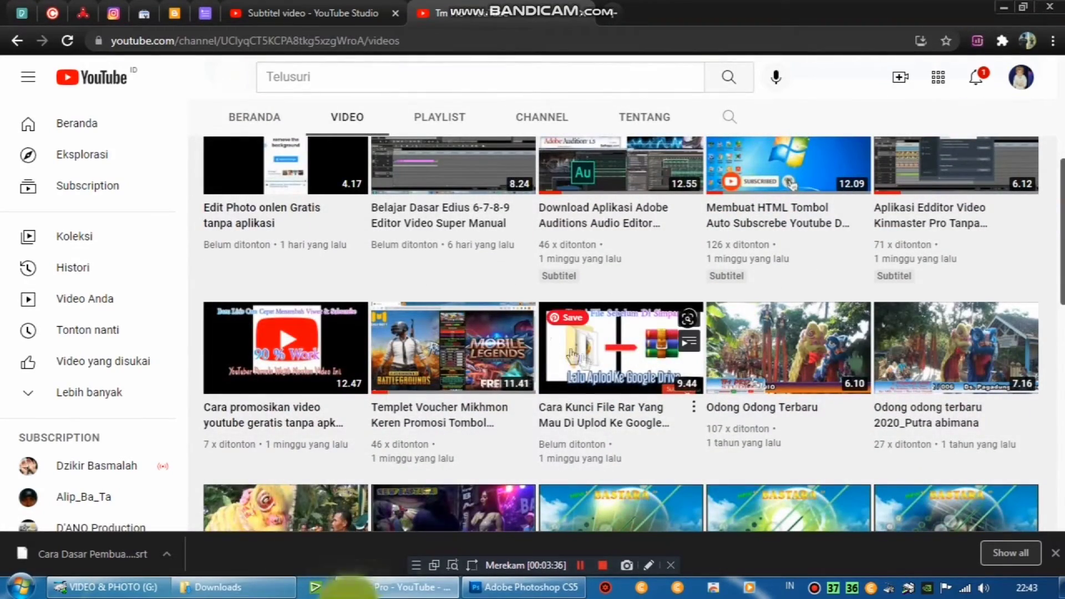
pyautogui.click(610, 422)
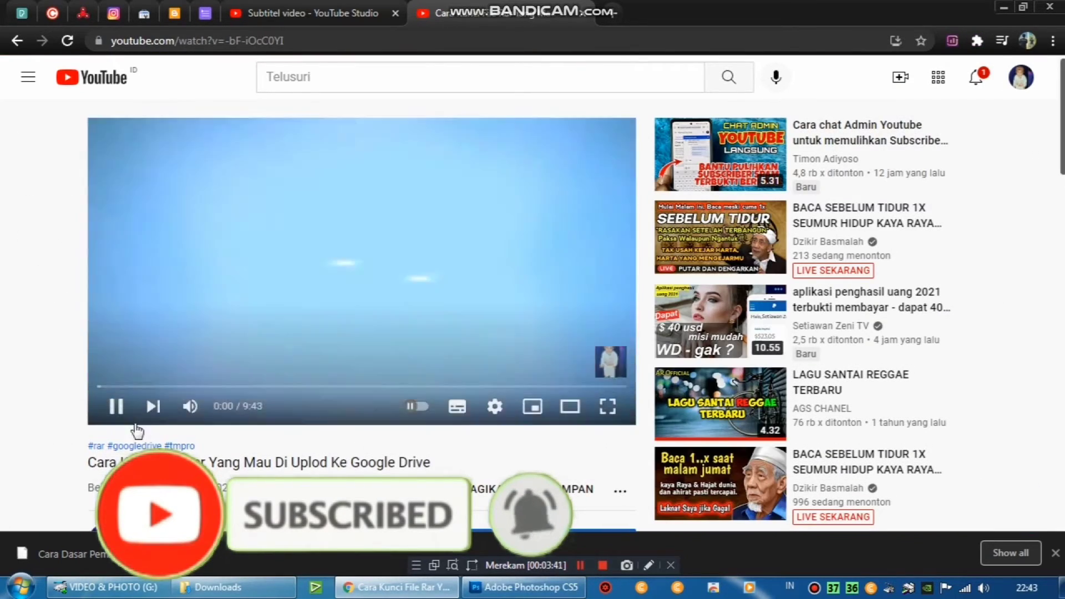
pyautogui.click(117, 408)
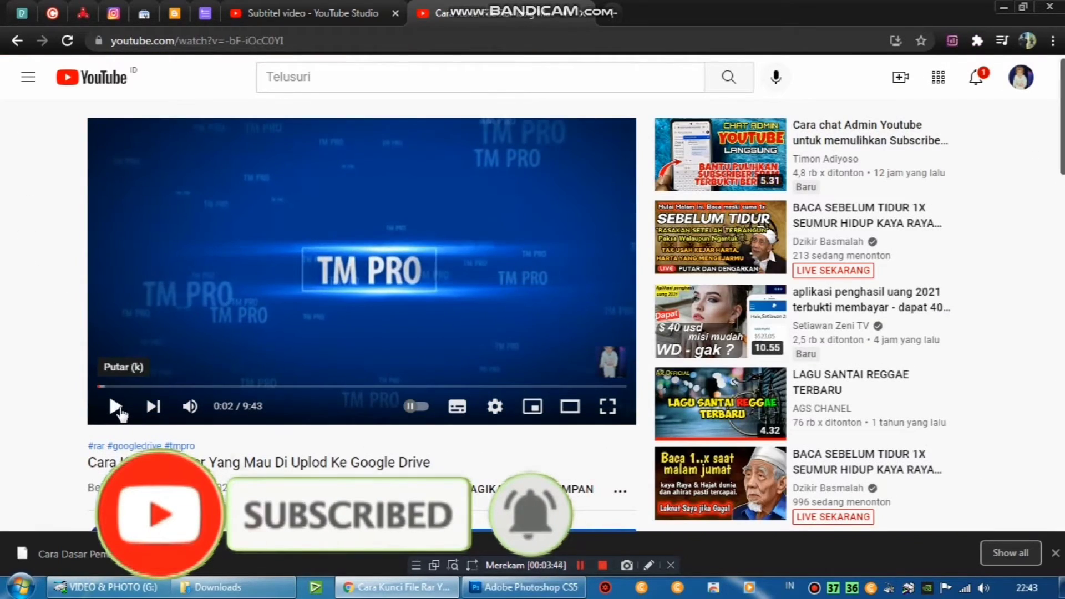
# - Check the sharing options of the video, close them, and copy the full page address of the video
pyautogui.scroll(-3, 380, 357)
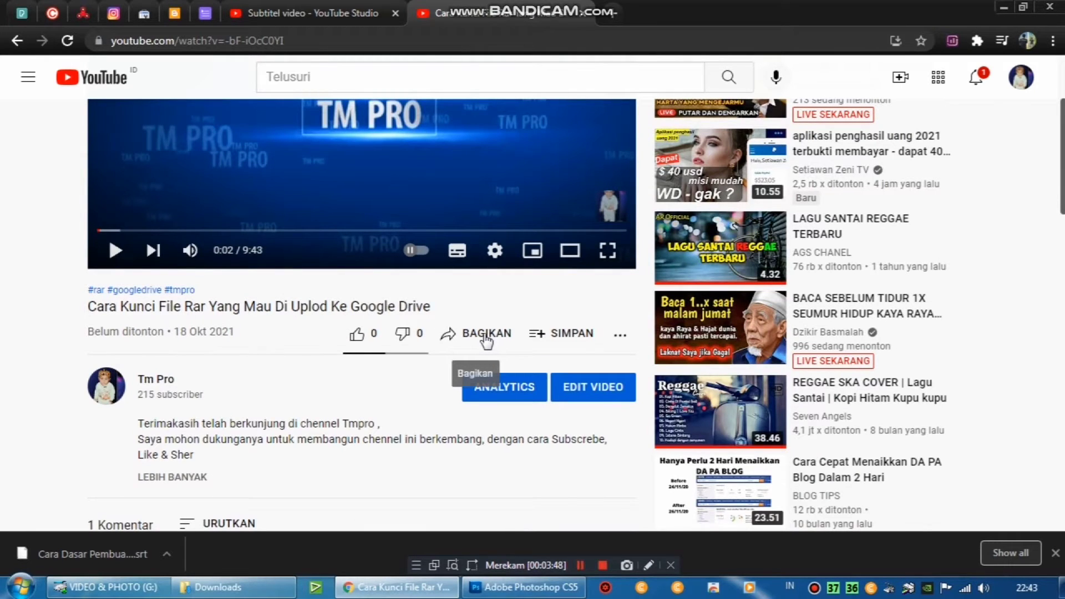
pyautogui.click(487, 340)
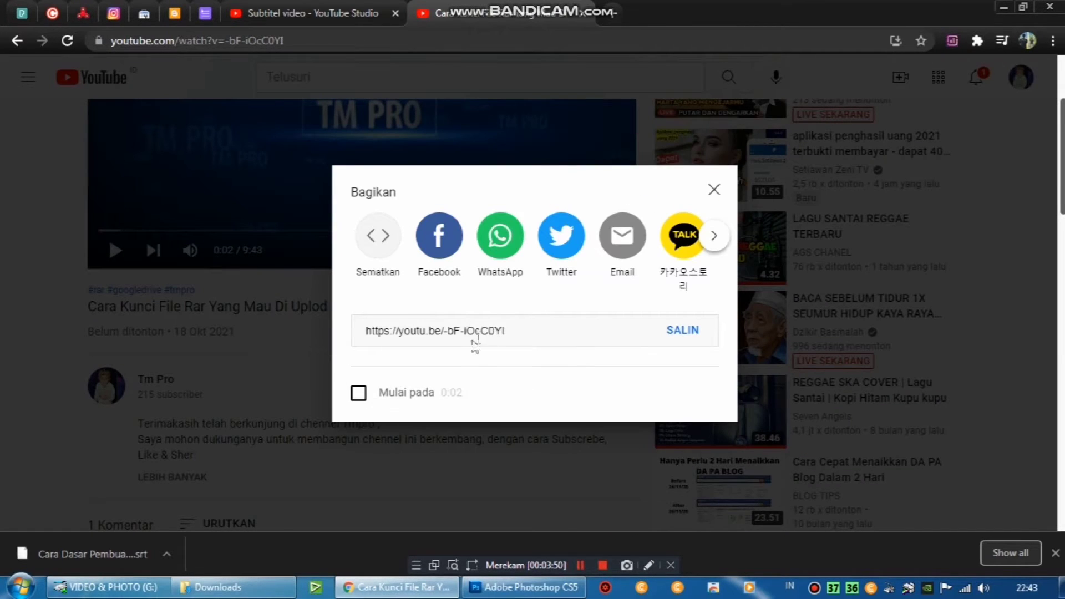
pyautogui.click(712, 191)
pyautogui.click(256, 48)
pyautogui.hotkey('ctrl', 'c')
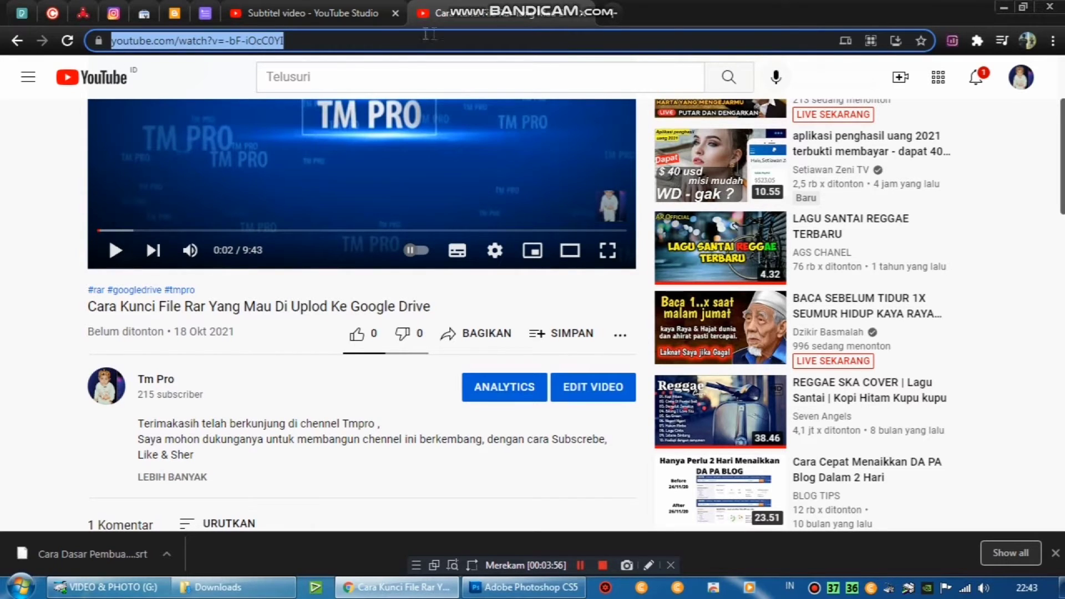
pyautogui.click(328, 12)
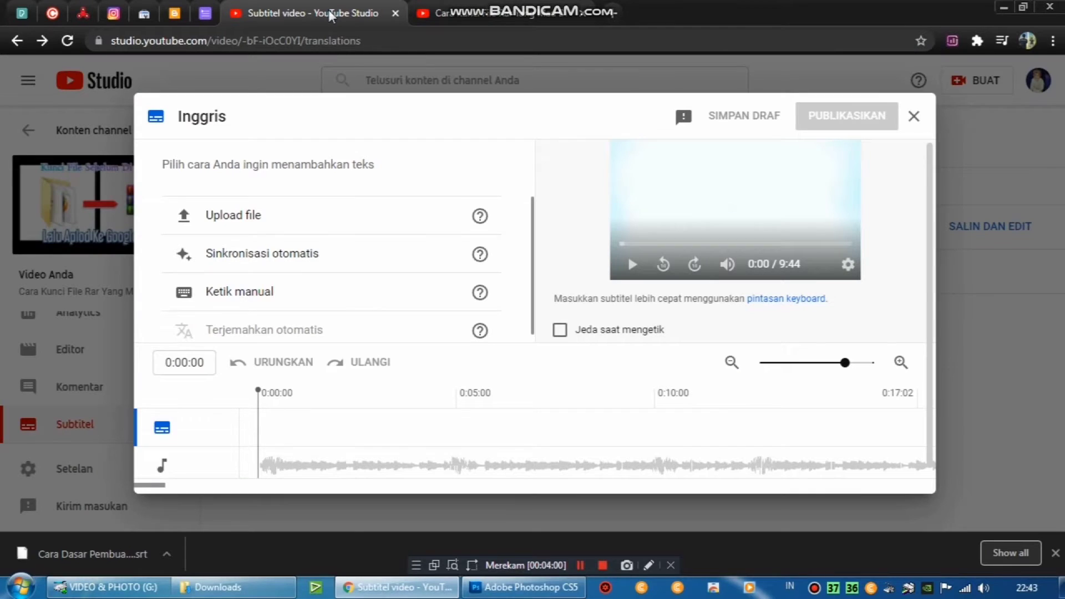
pyautogui.click(206, 12)
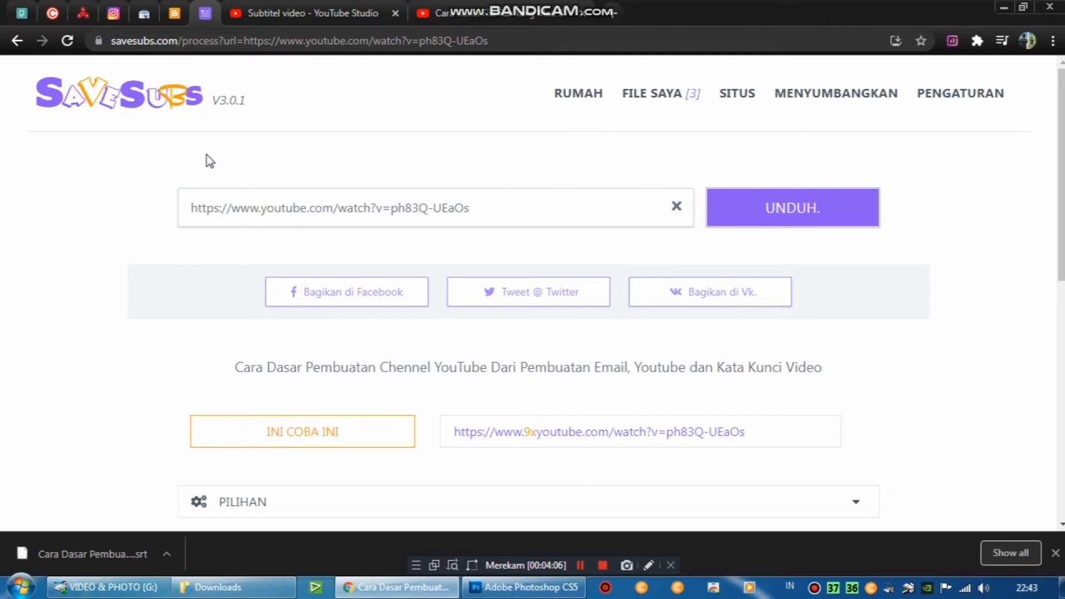
pyautogui.click(677, 208)
pyautogui.click(266, 208)
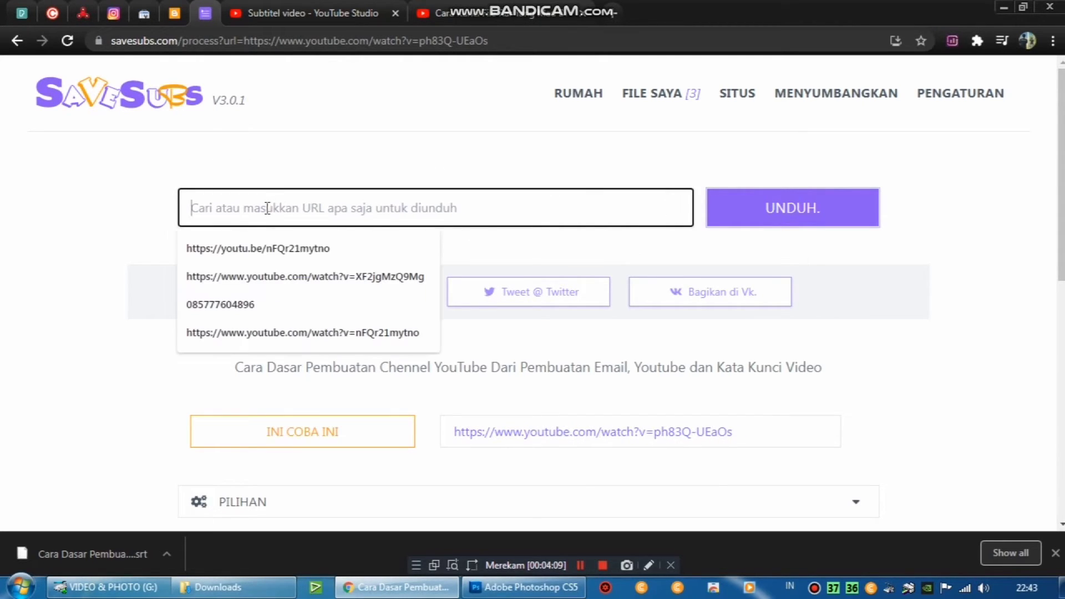
pyautogui.hotkey('ctrl', 'v')
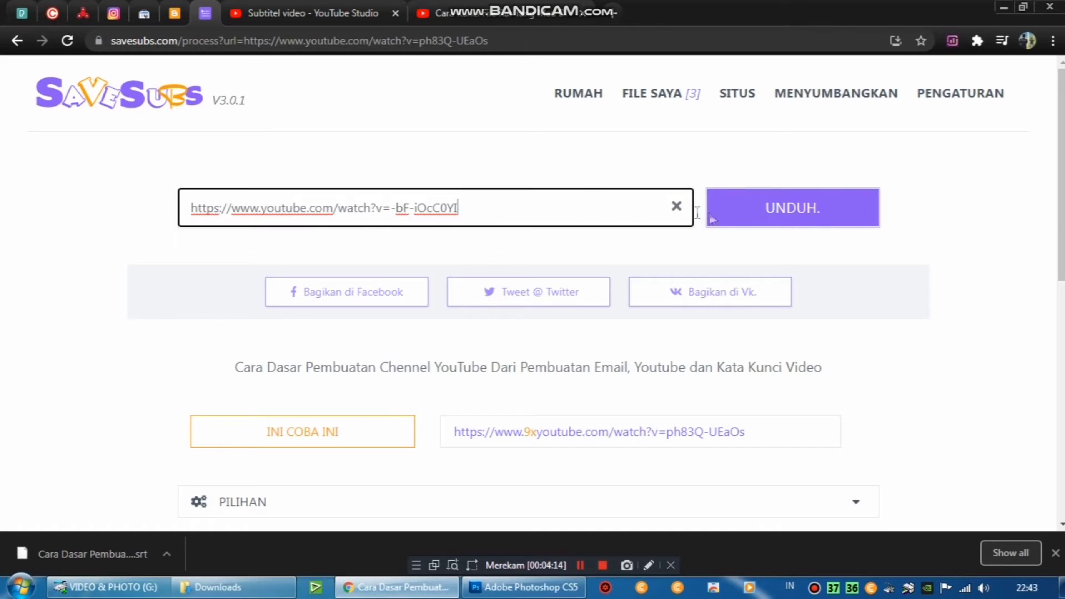
pyautogui.click(803, 205)
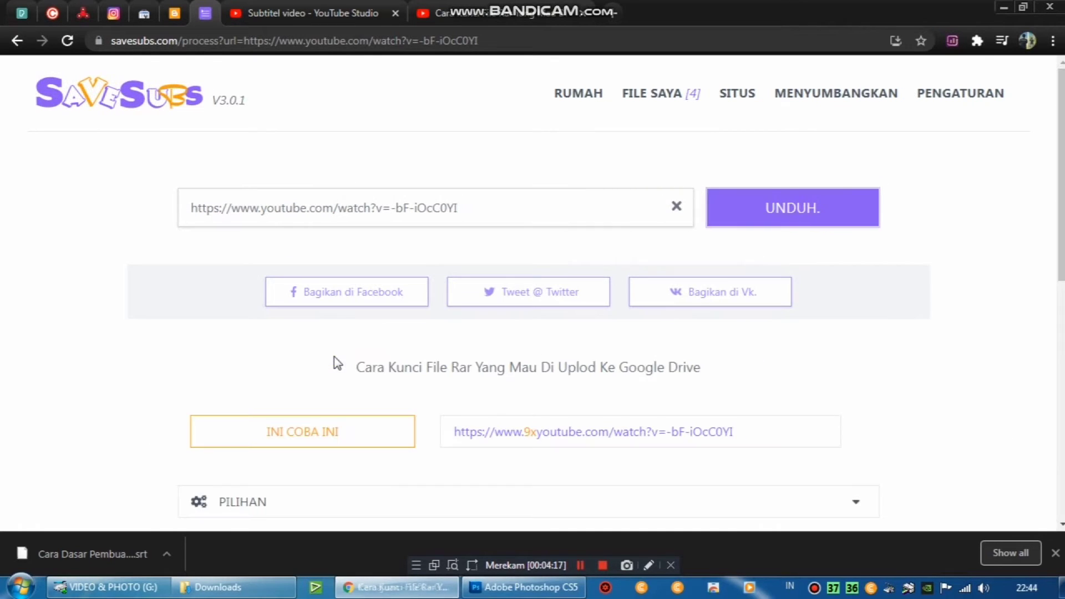
# - Review the available subtitle downloads and set the source language for the subtitle translation to Indonesian (auto
pyautogui.scroll(-3, 699, 347)
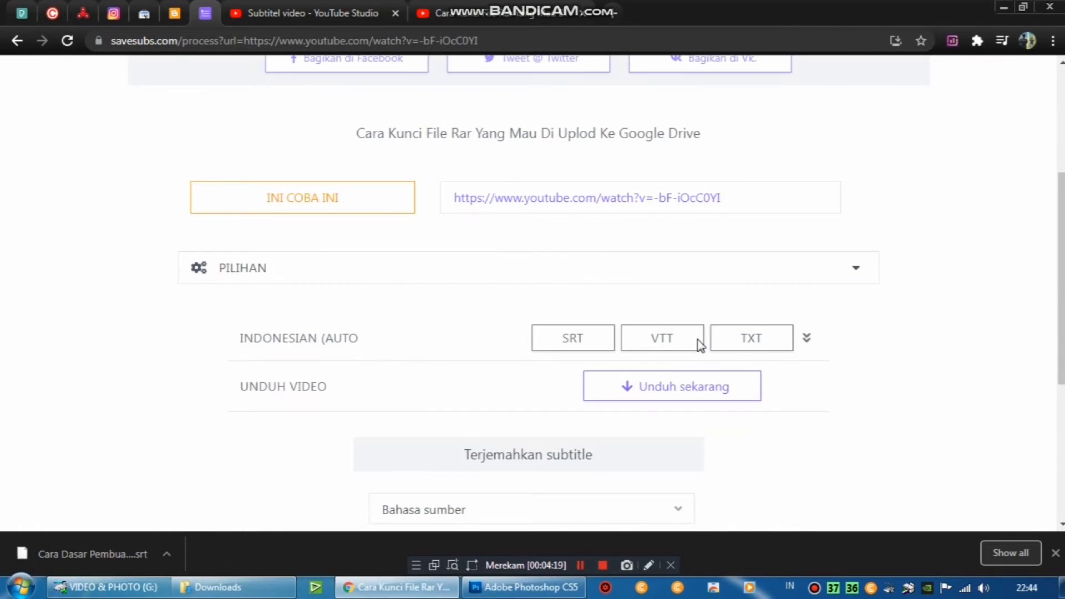
pyautogui.scroll(3, 700, 346)
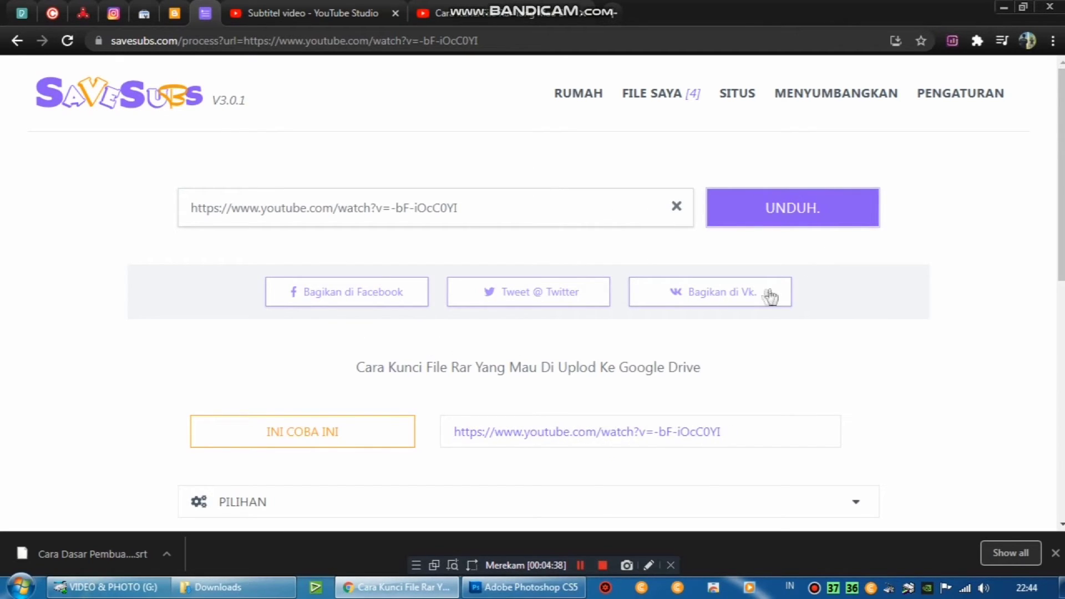
pyautogui.scroll(-5, 766, 291)
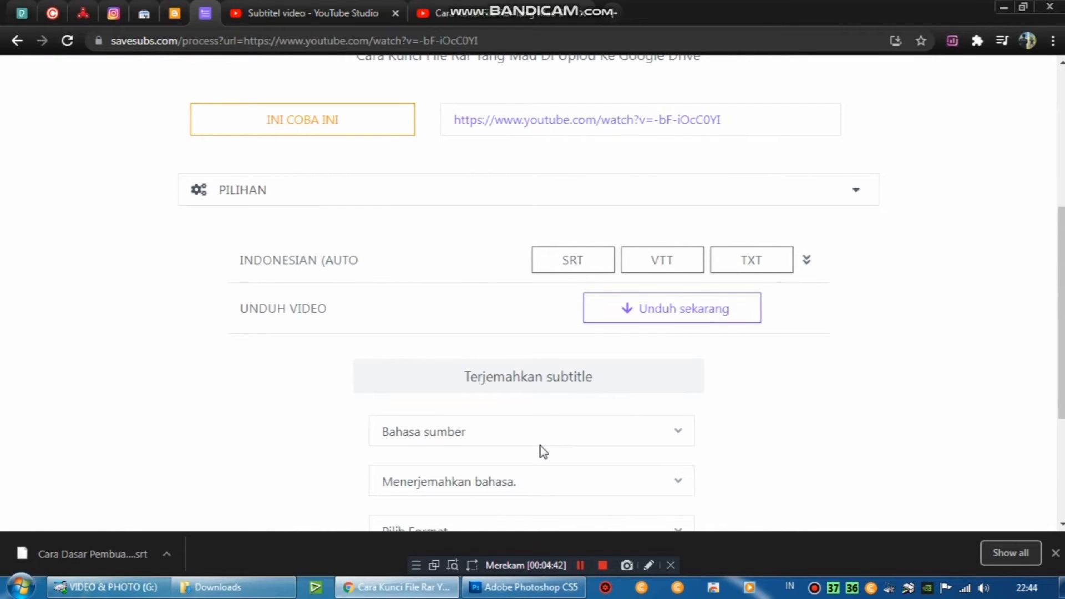
pyautogui.scroll(-3, 564, 330)
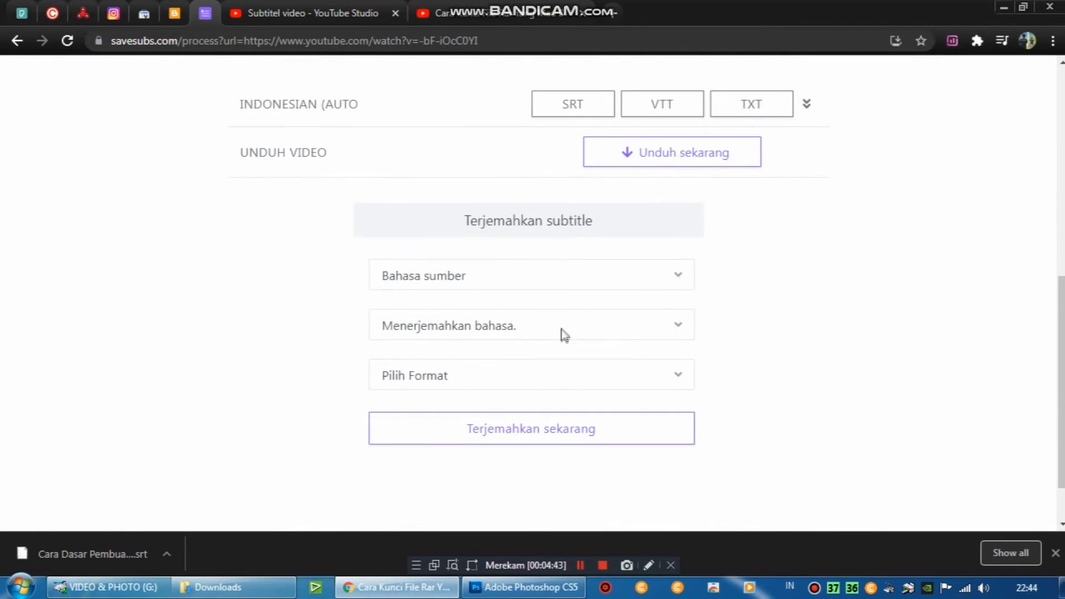
pyautogui.click(636, 283)
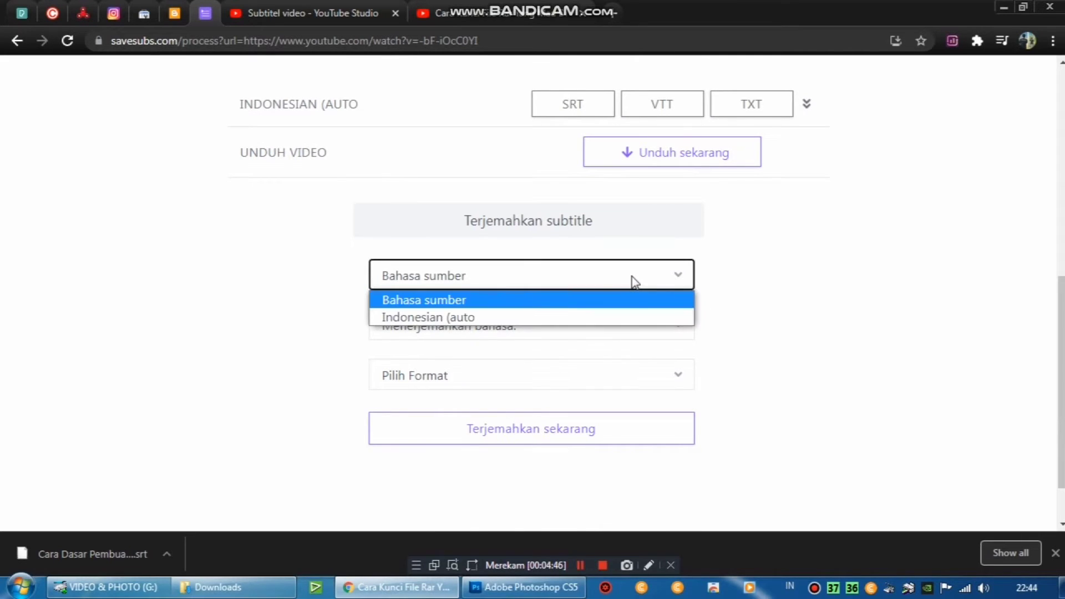
pyautogui.click(478, 318)
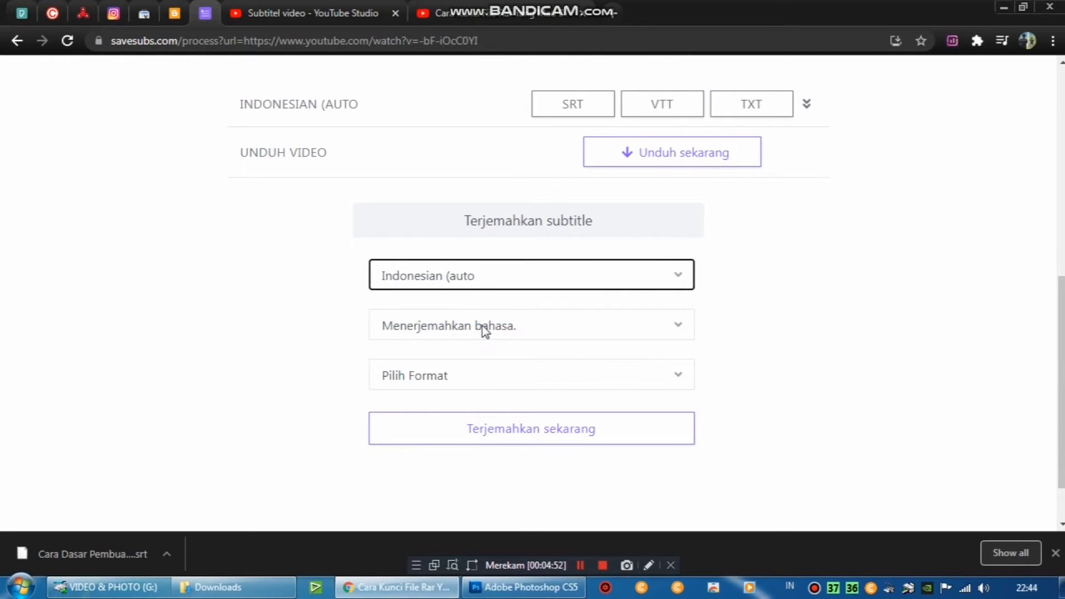
# - Set the translation language to English and download the translated subtitle file, closing the download message
pyautogui.click(482, 326)
pyautogui.scroll(-1, 488, 214)
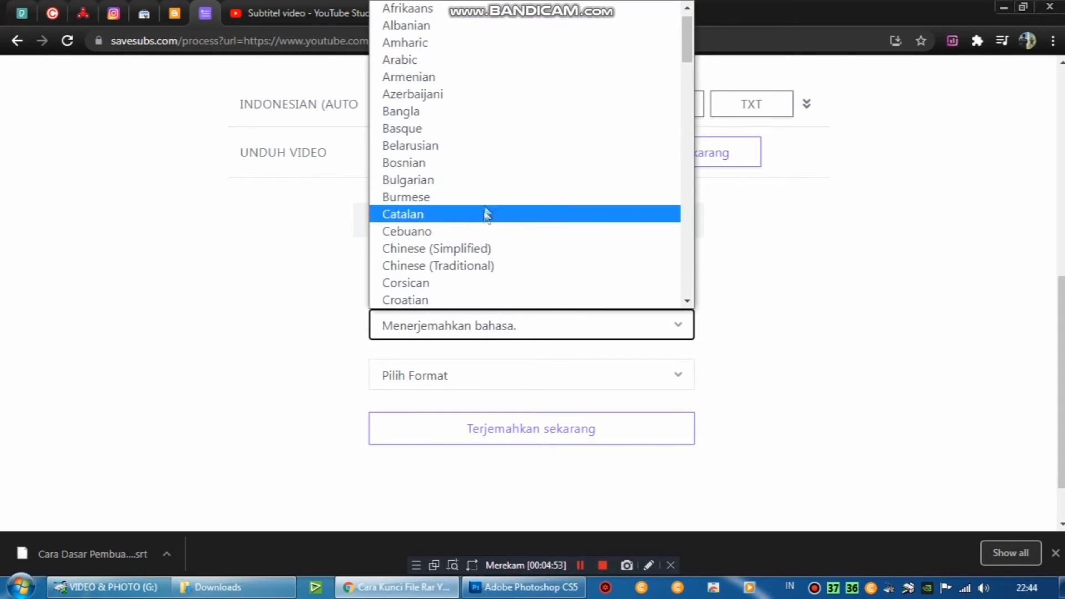
pyautogui.scroll(-10, 500, 133)
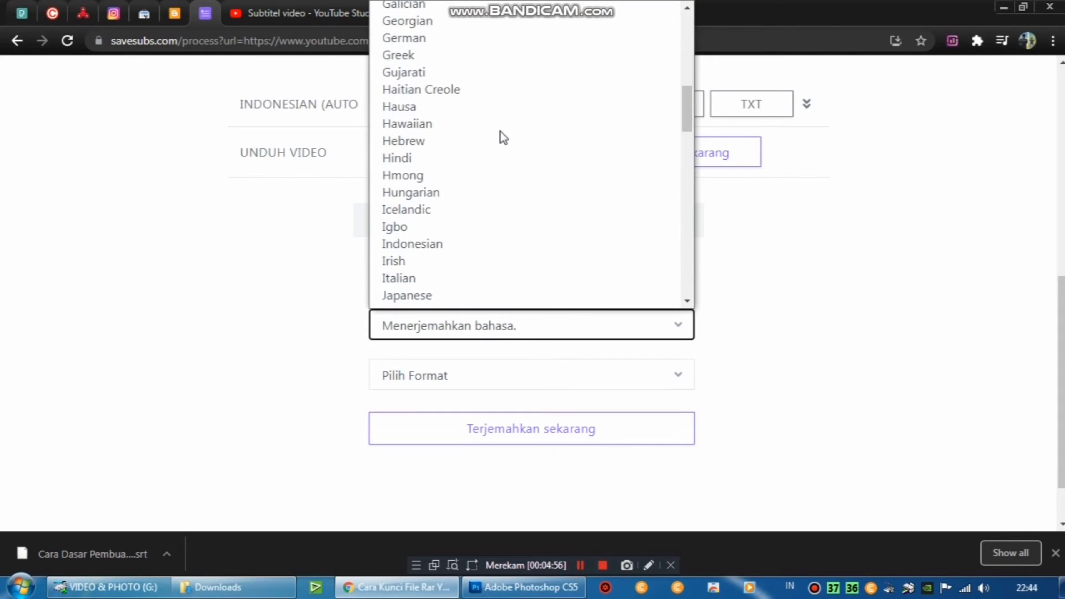
pyautogui.scroll(6, 500, 131)
pyautogui.scroll(4, 500, 131)
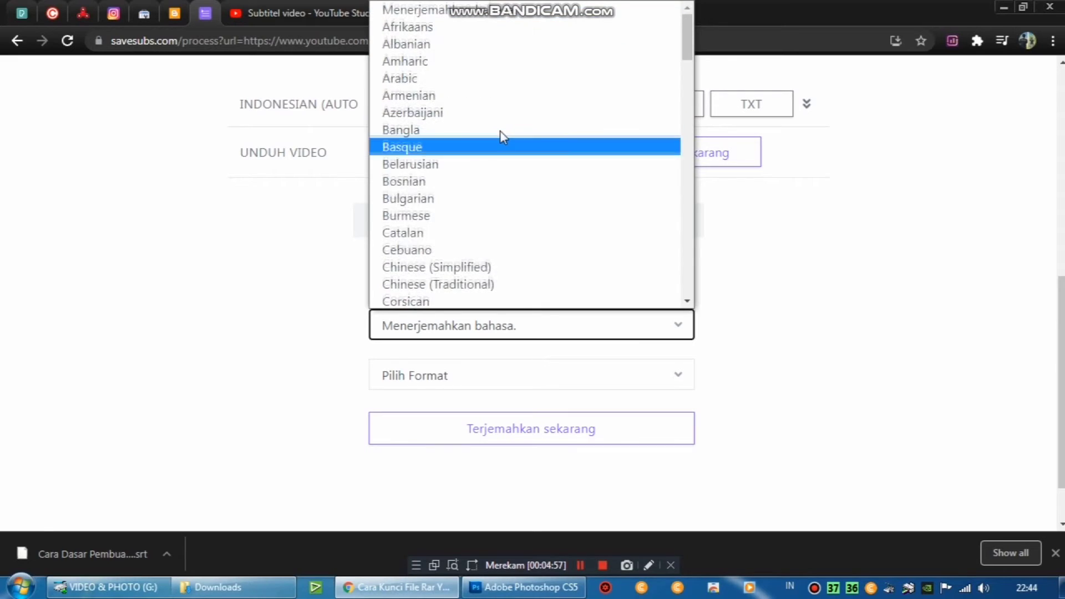
pyautogui.scroll(-12, 501, 132)
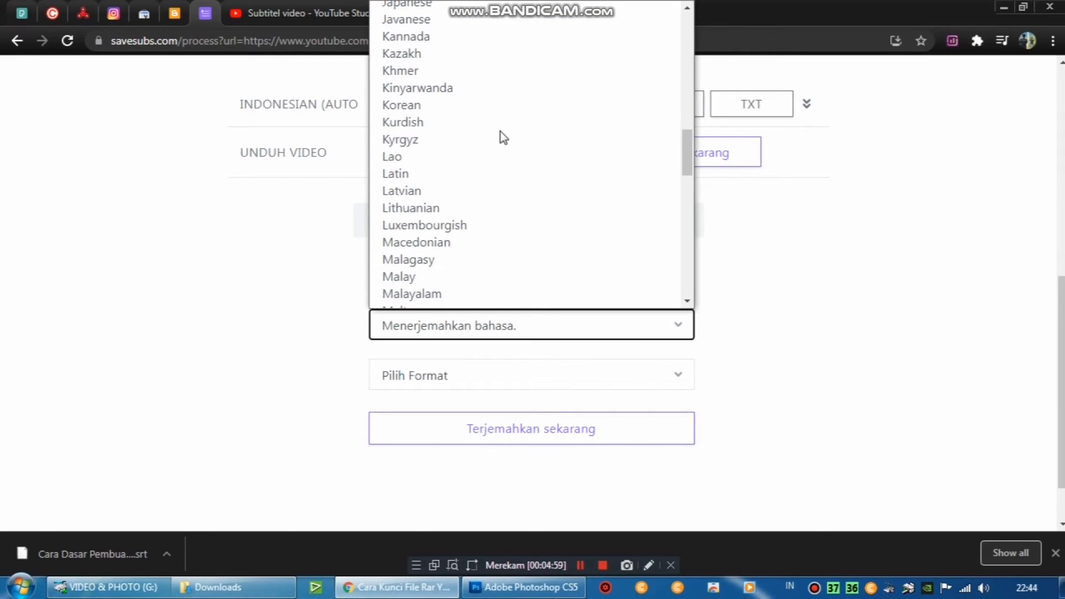
pyautogui.scroll(6, 500, 131)
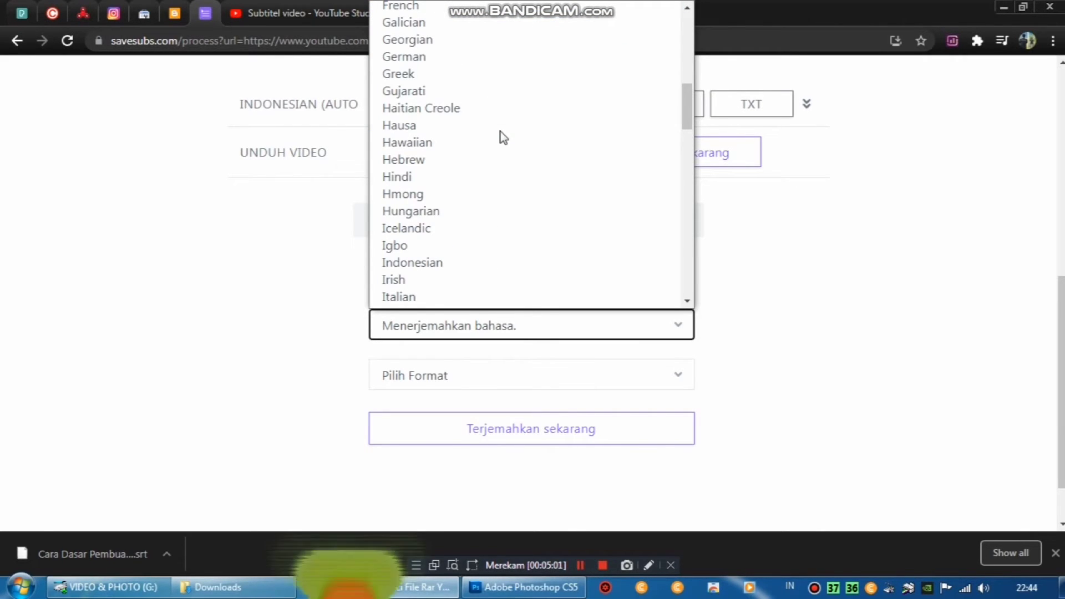
pyautogui.scroll(3, 500, 131)
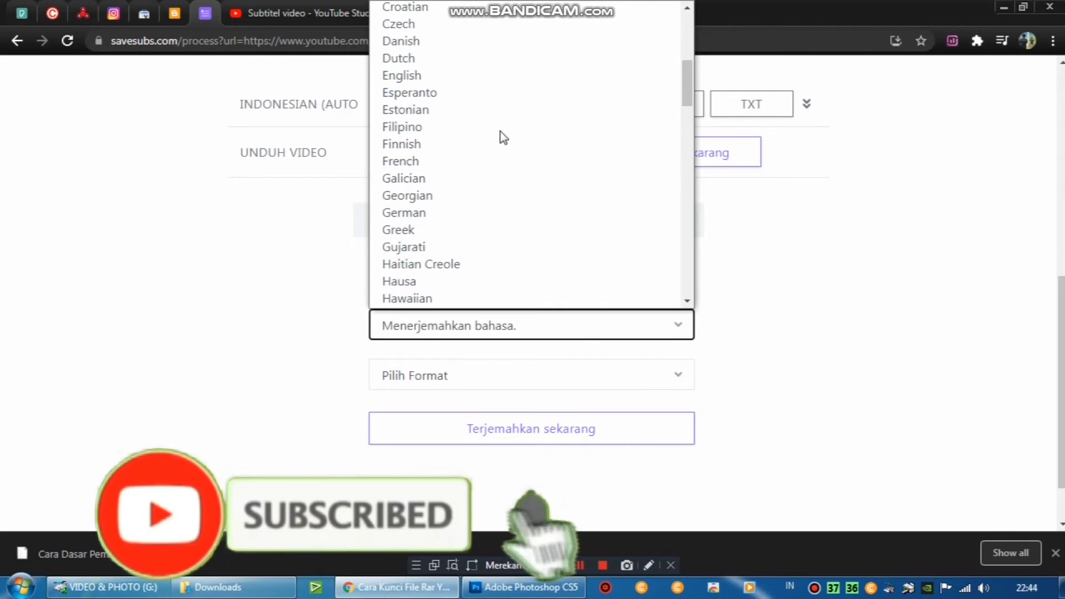
pyautogui.scroll(-3, 501, 132)
pyautogui.scroll(-12, 501, 132)
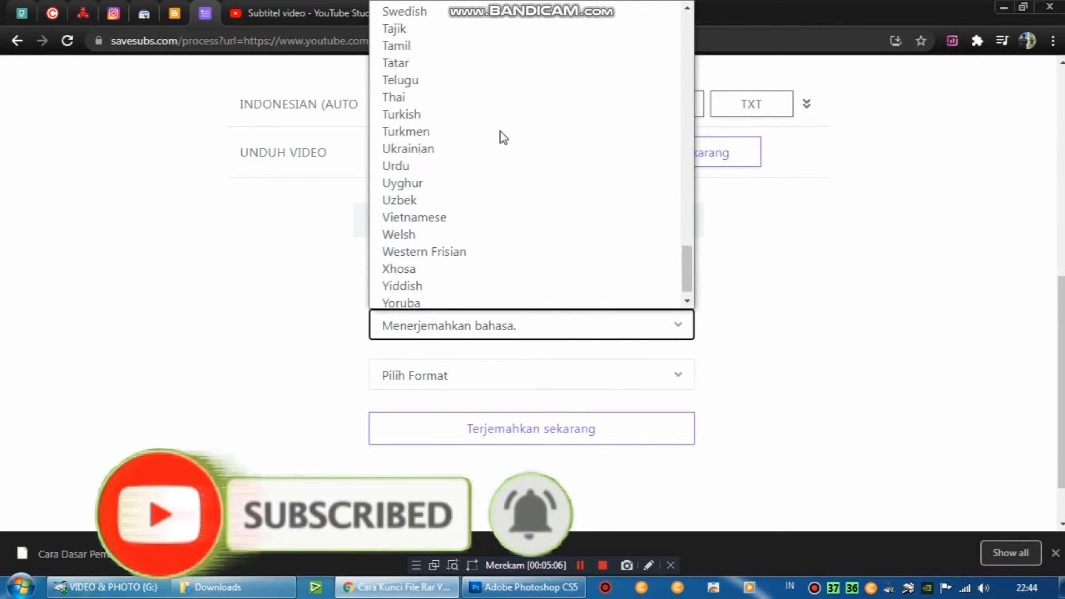
pyautogui.scroll(15, 500, 132)
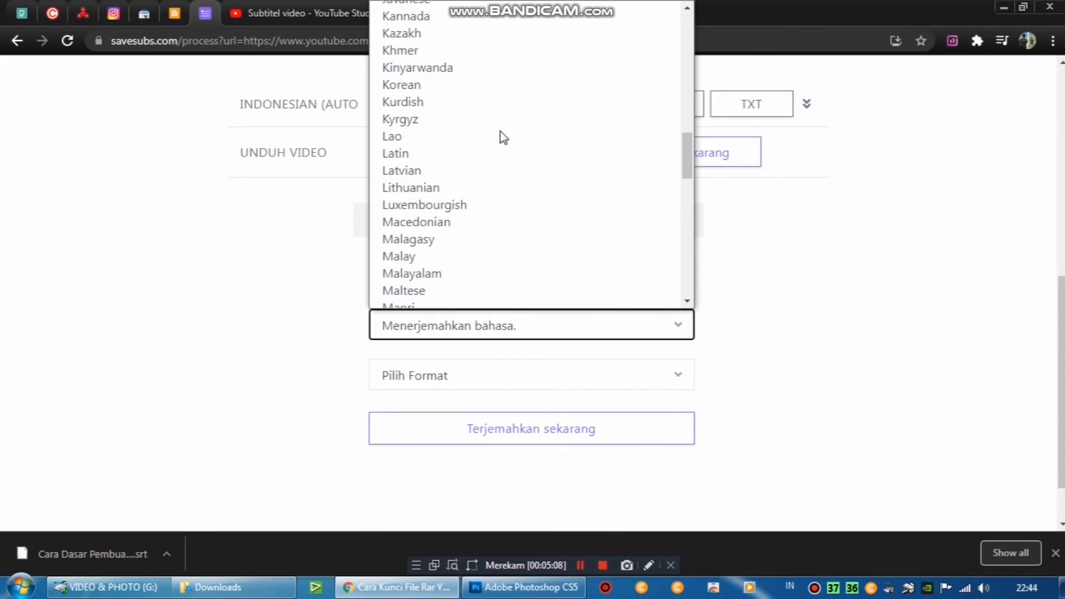
pyautogui.scroll(8, 501, 132)
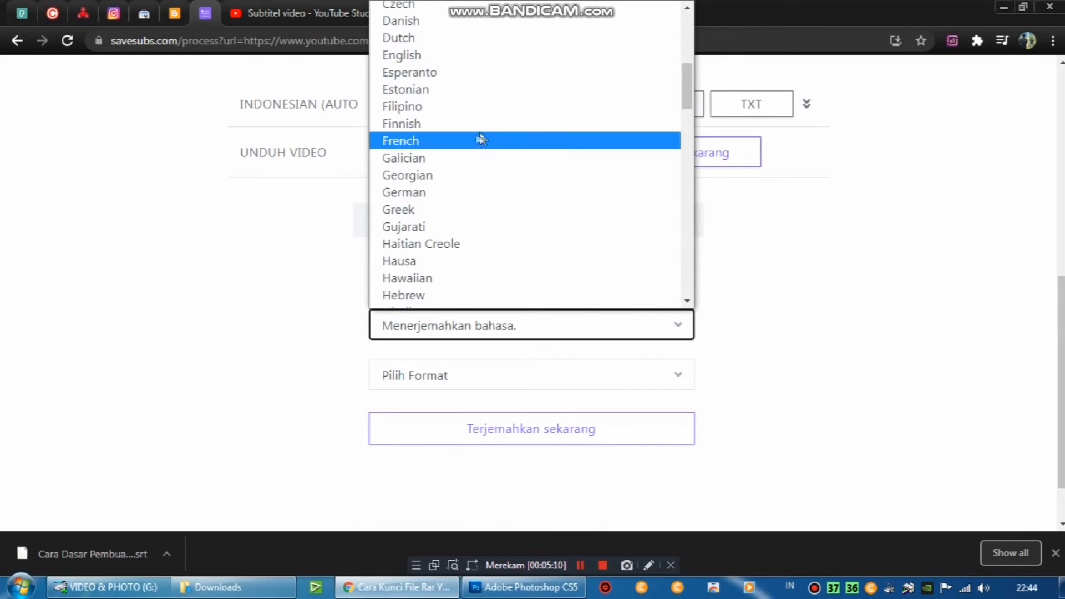
pyautogui.click(397, 55)
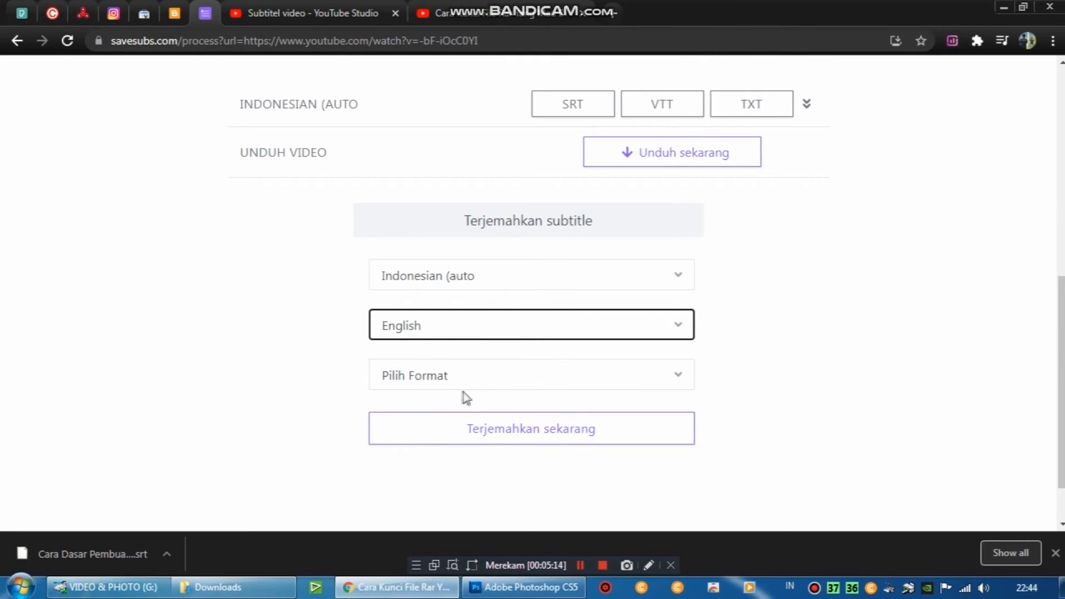
pyautogui.click(515, 429)
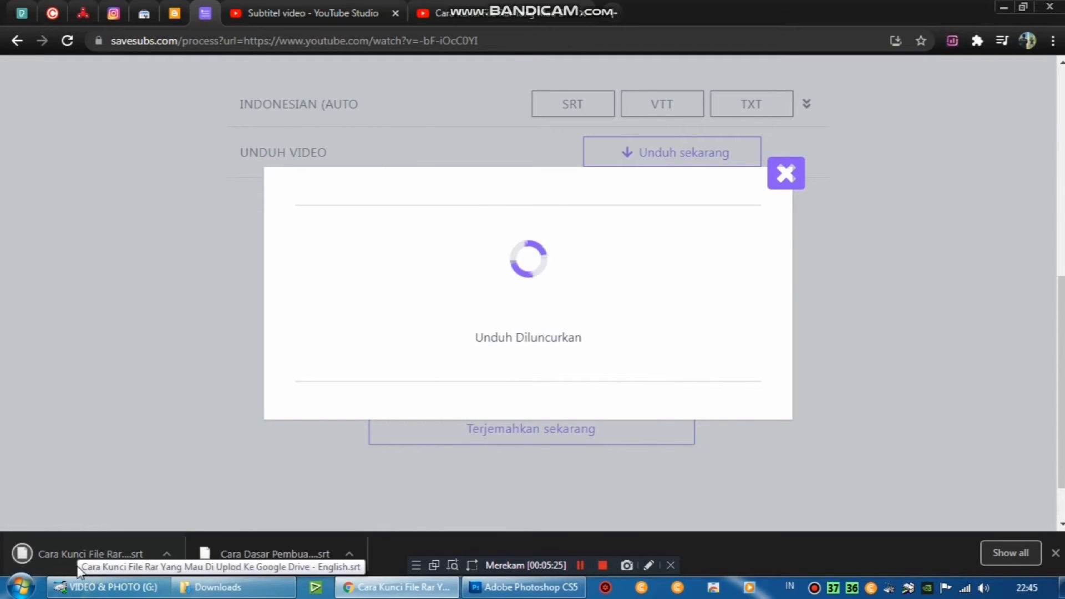
pyautogui.click(784, 187)
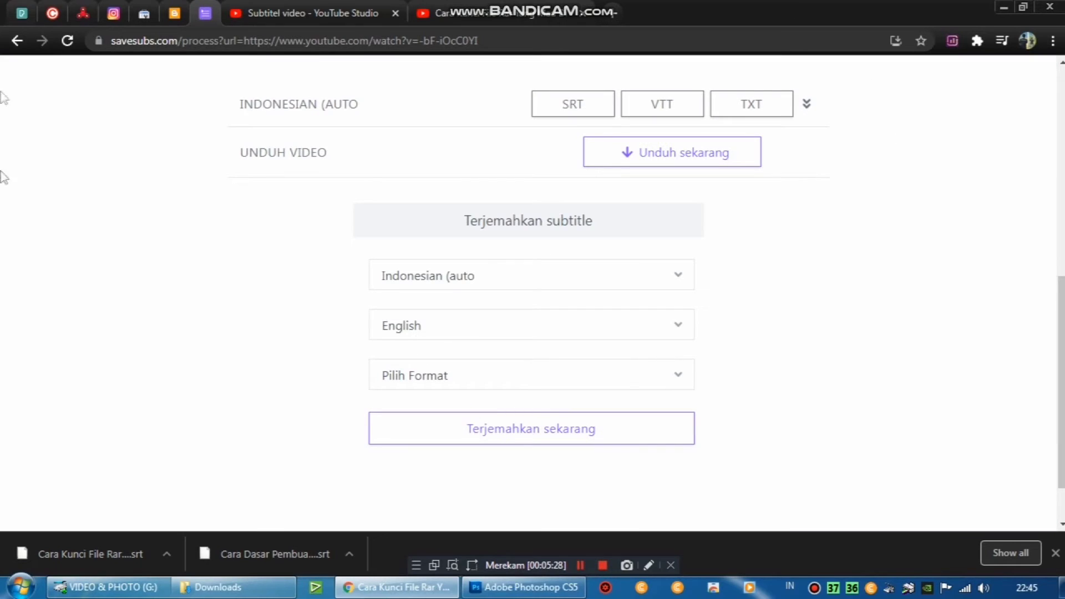
# - Switch to YouTube Studio and upload "Cara Kunci File Rar Yang Mau Di Uplod Ke Google Drive - English.srt" as English subtitles with timing
pyautogui.click(315, 15)
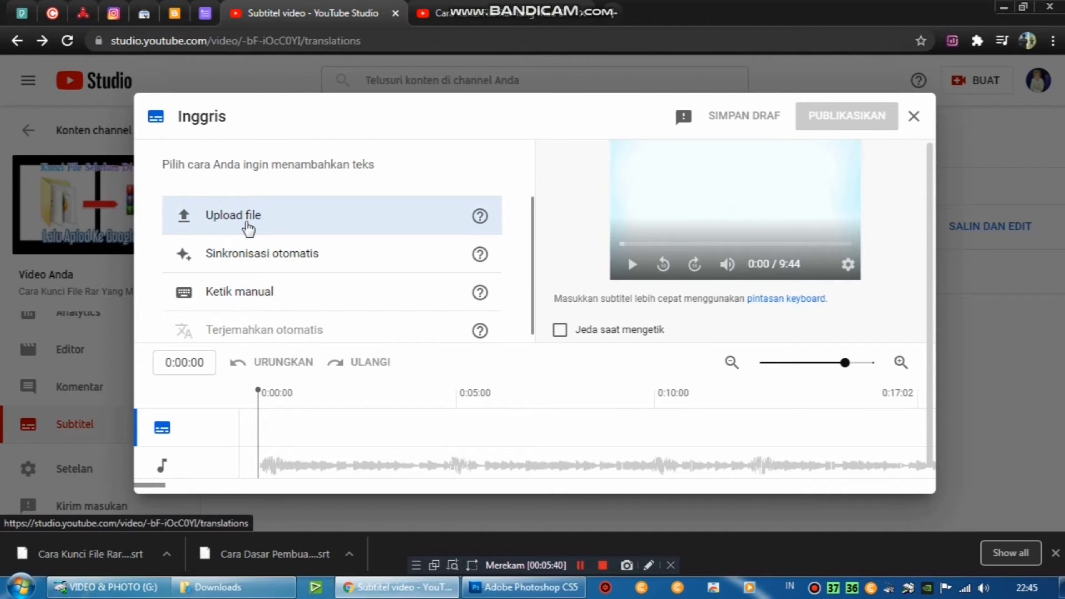
pyautogui.click(248, 228)
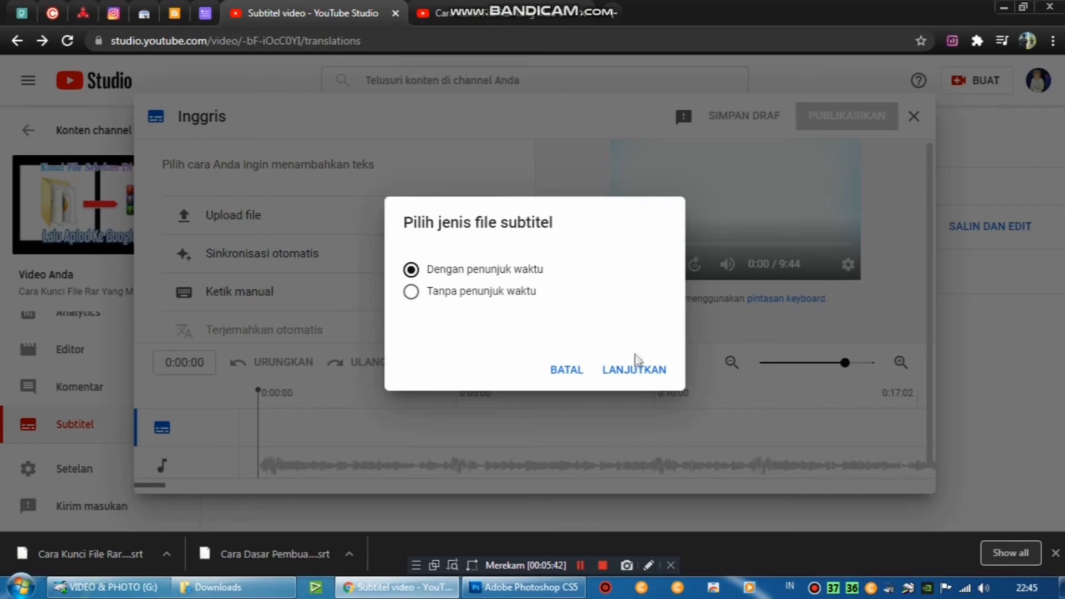
pyautogui.click(639, 371)
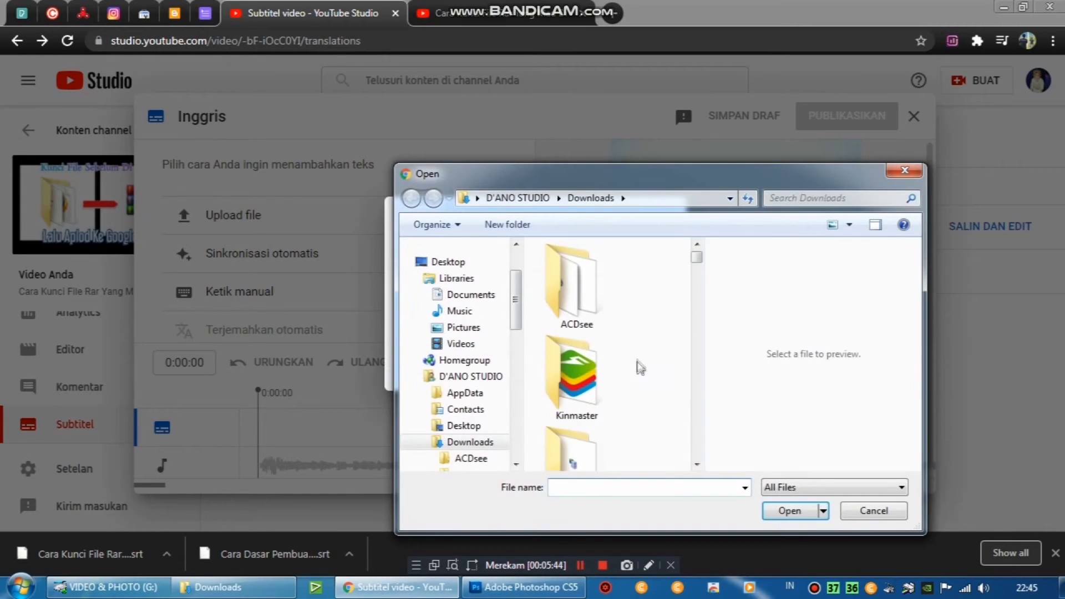
pyautogui.click(601, 388)
pyautogui.scroll(-3, 601, 392)
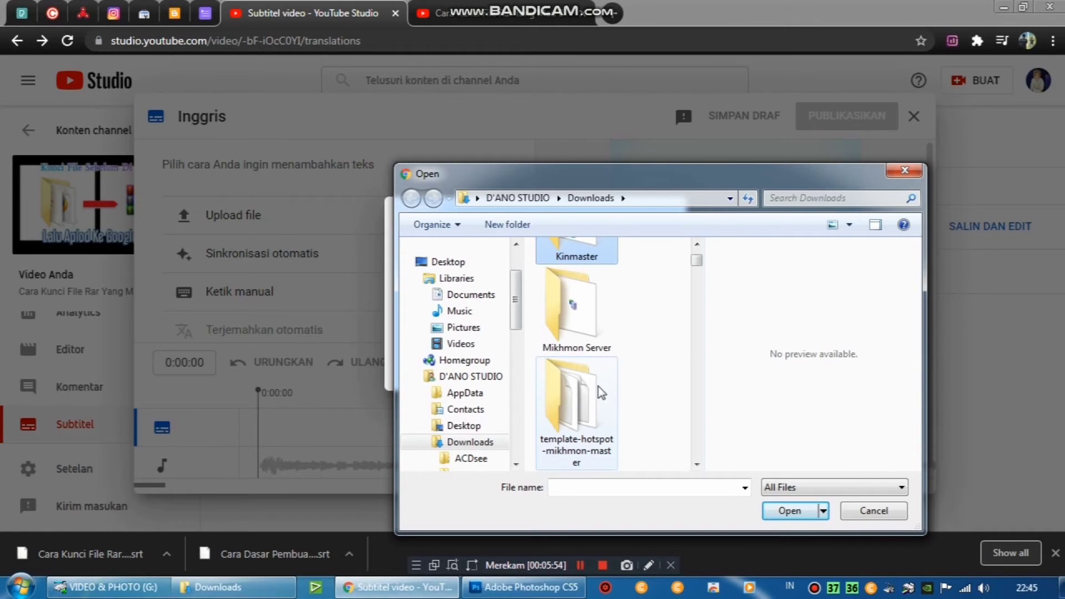
pyautogui.scroll(-6, 602, 393)
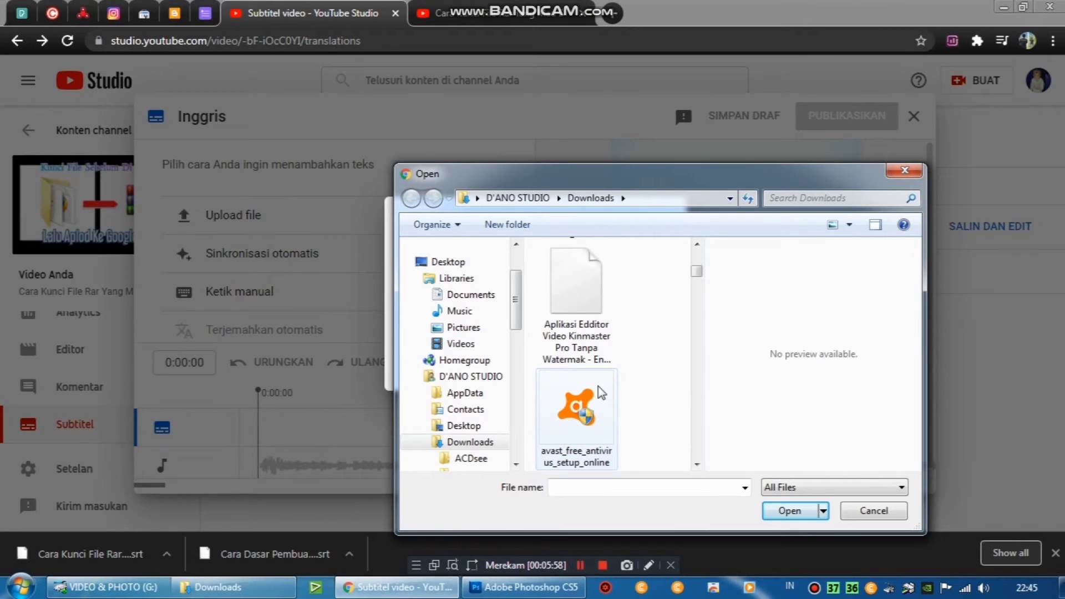
pyautogui.scroll(-5, 602, 392)
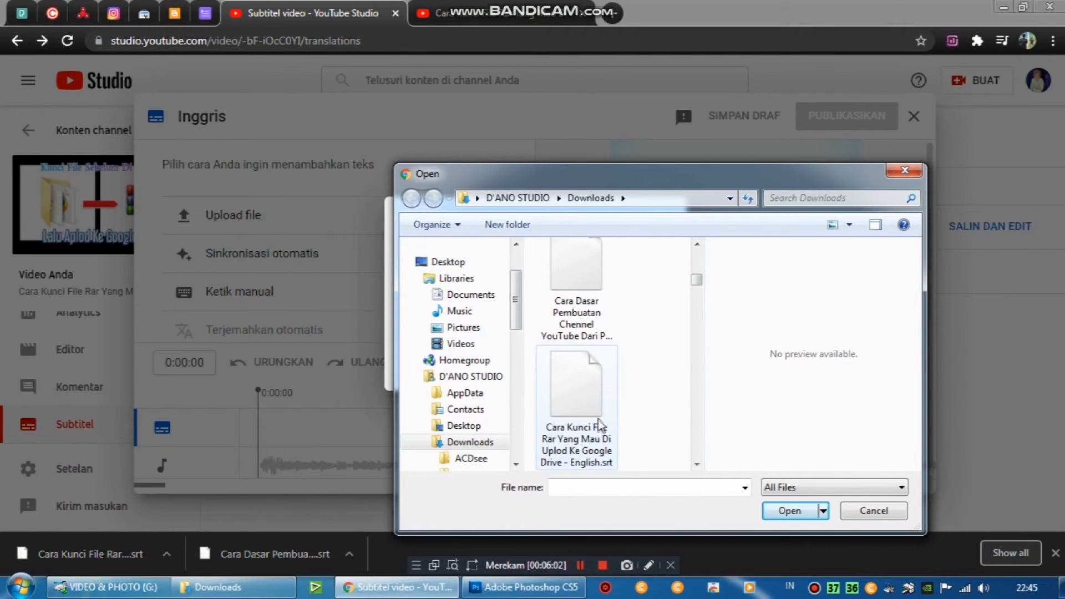
pyautogui.click(580, 392)
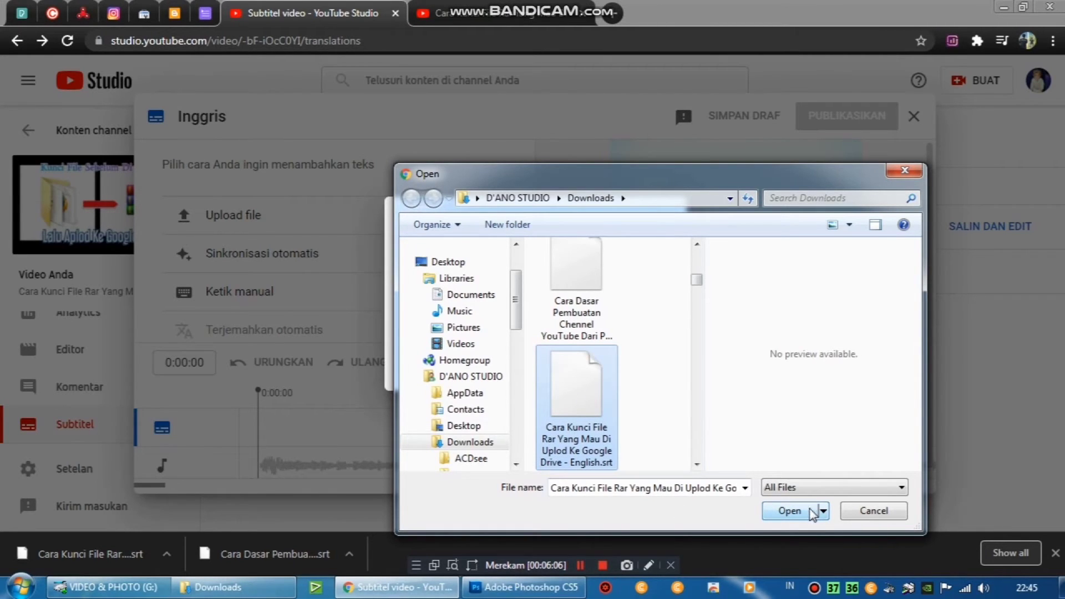
pyautogui.click(789, 511)
pyautogui.click(631, 369)
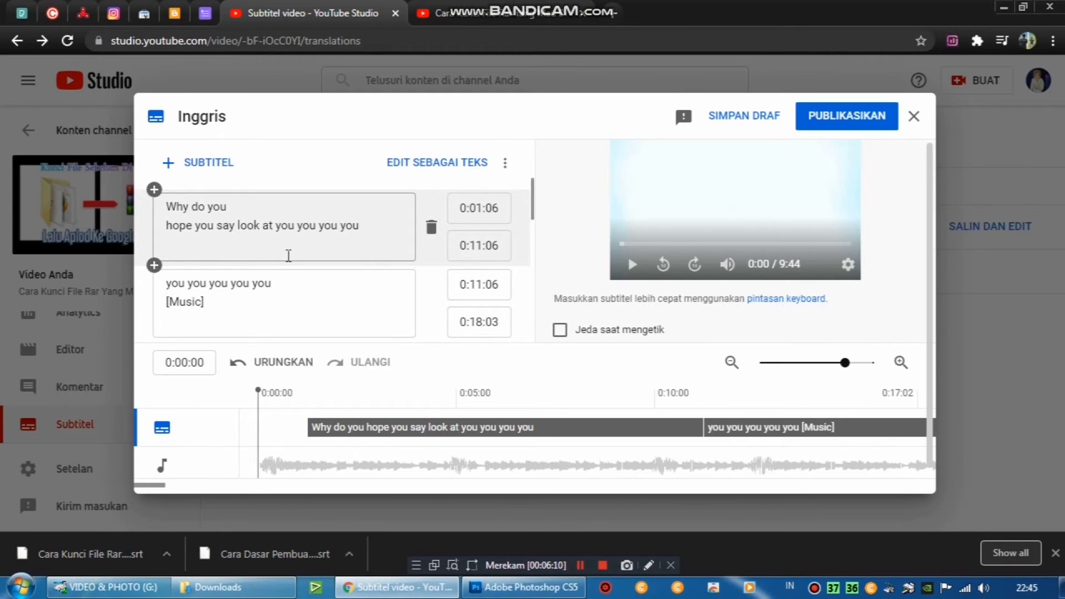
# - Skim the imported subtitle lines and play the video preview to check their timing, pausing at 0:48
pyautogui.scroll(-3, 289, 255)
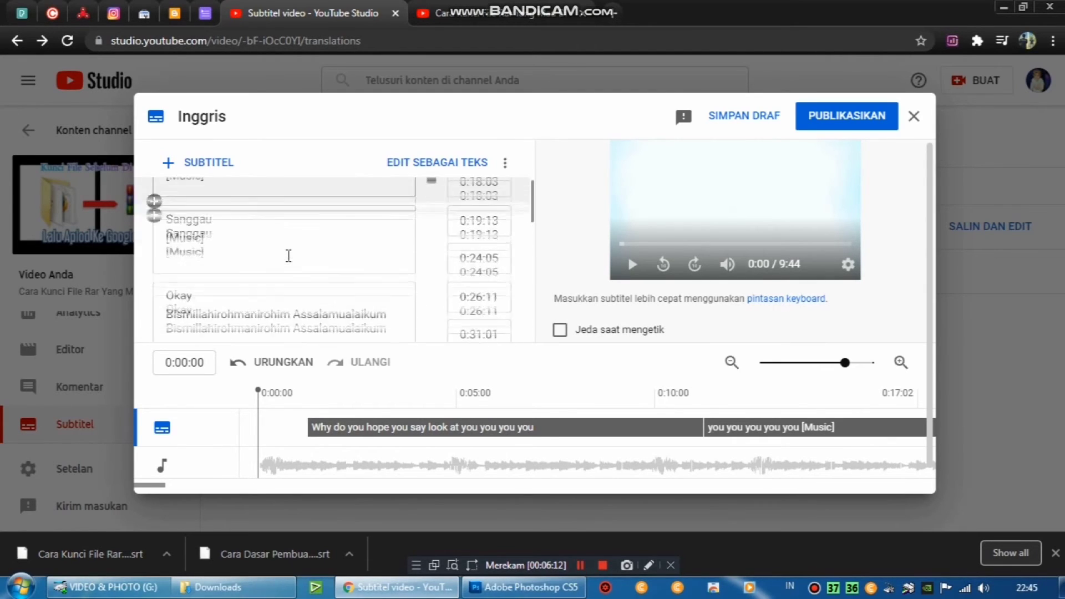
pyautogui.scroll(3, 289, 256)
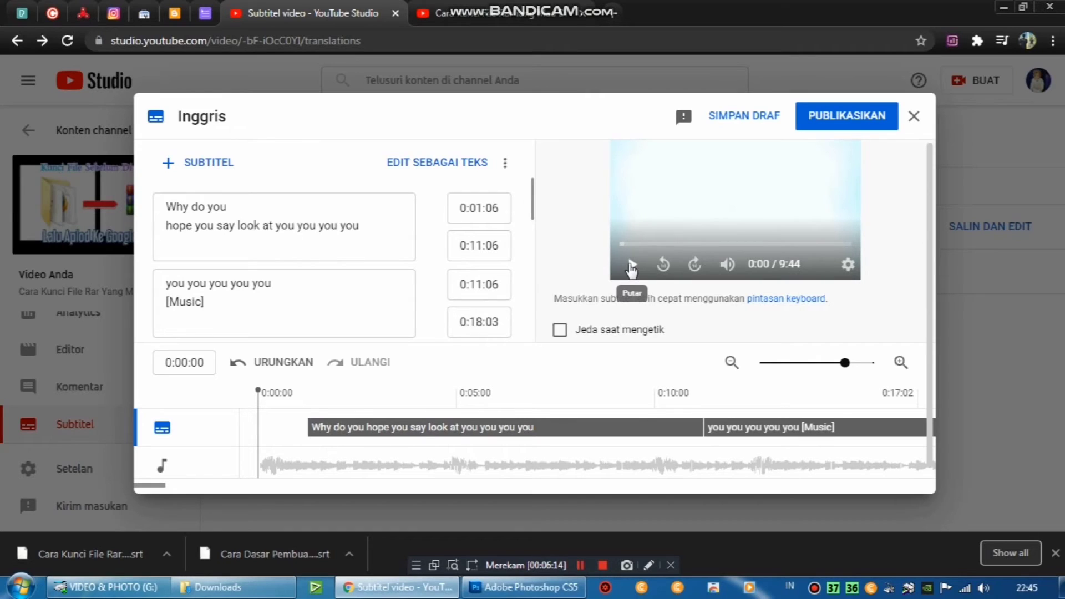
pyautogui.click(630, 265)
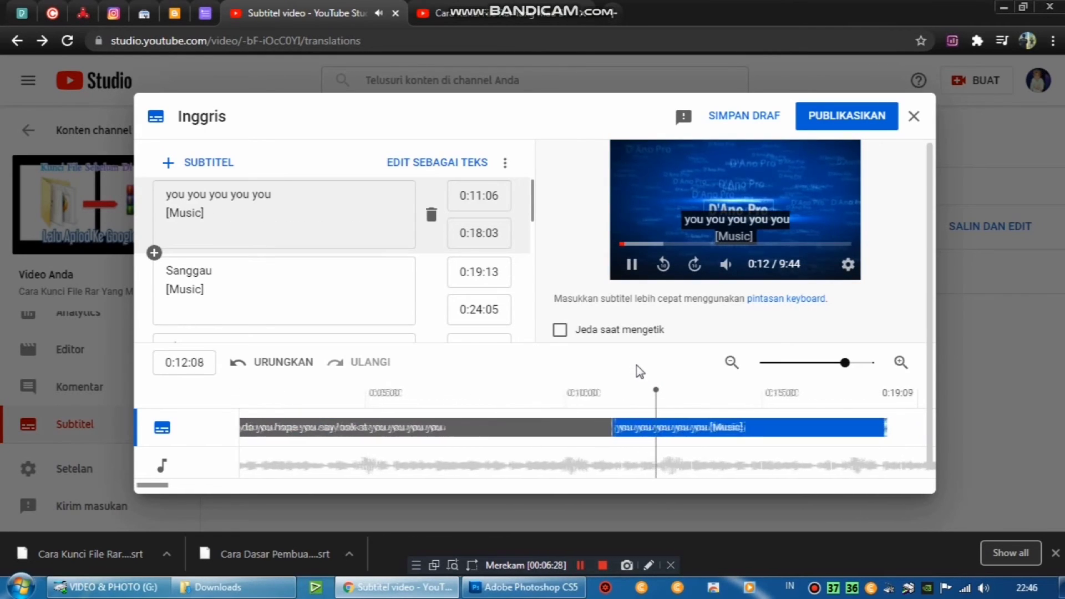
pyautogui.moveTo(752, 255)
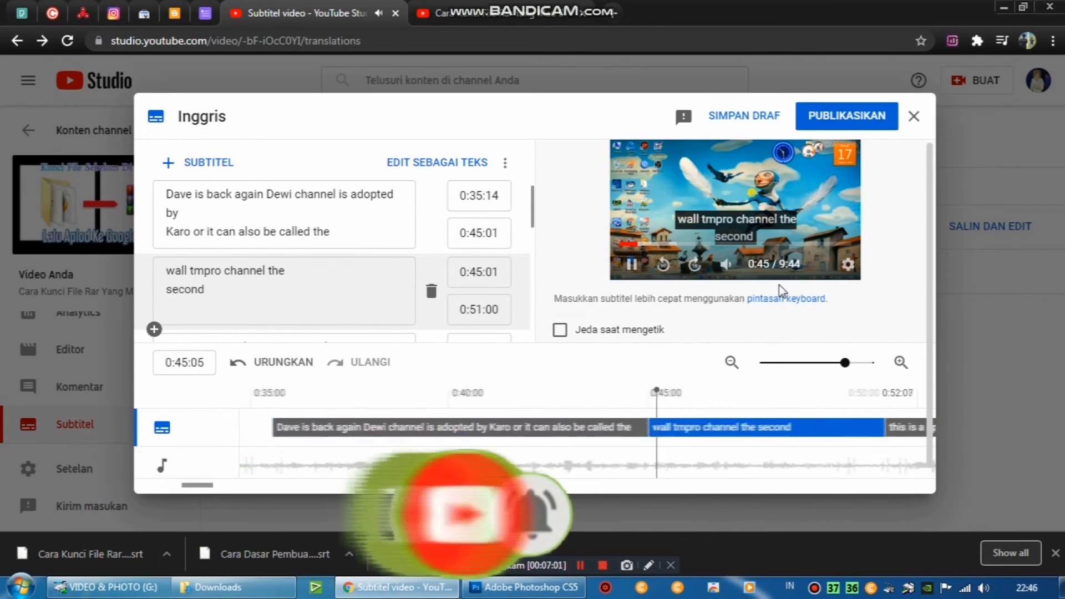
pyautogui.click(840, 278)
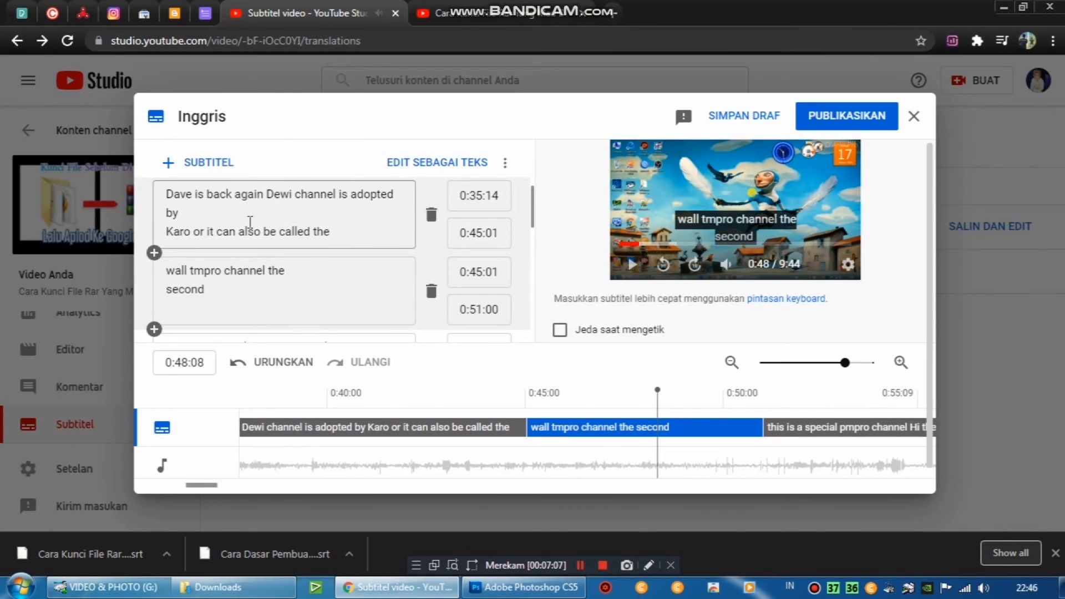
# - Review the wording of the subtitle lines from the first minute and publish the English subtitles
pyautogui.scroll(4, 251, 222)
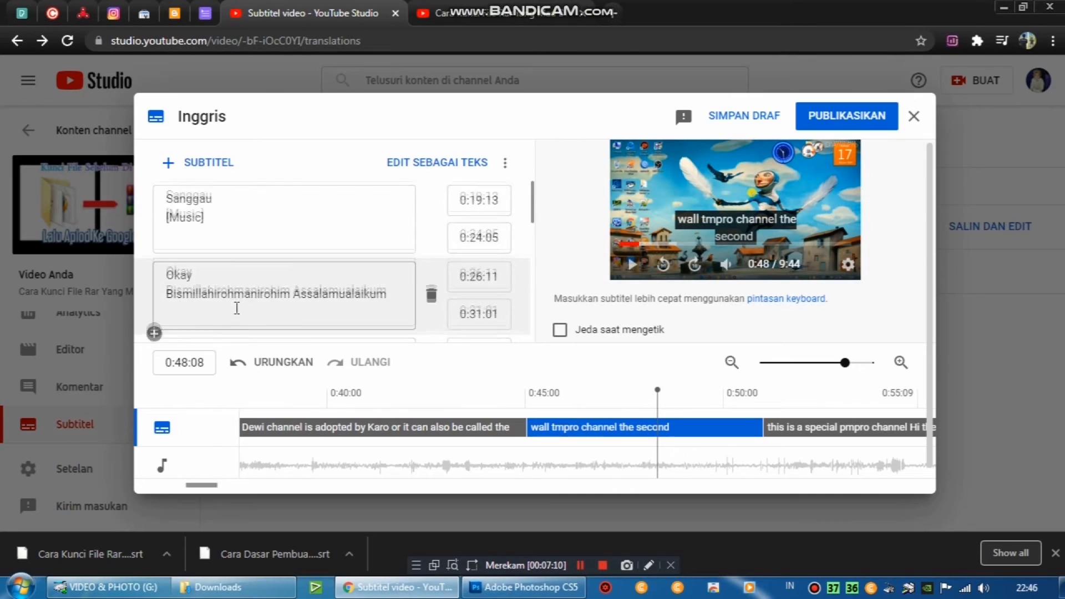
pyautogui.scroll(-1, 237, 302)
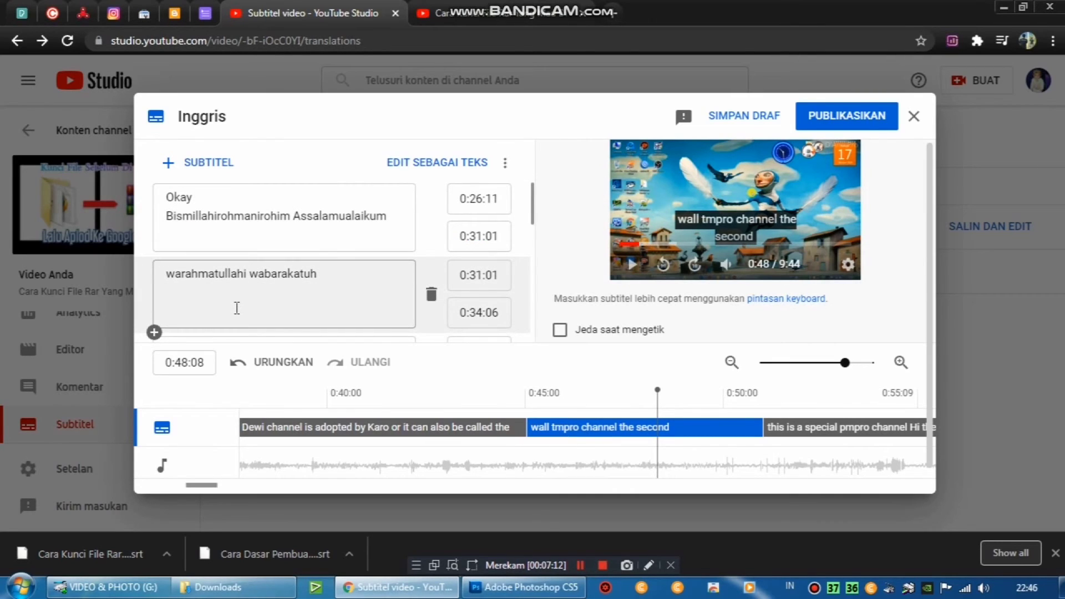
pyautogui.scroll(-1, 237, 308)
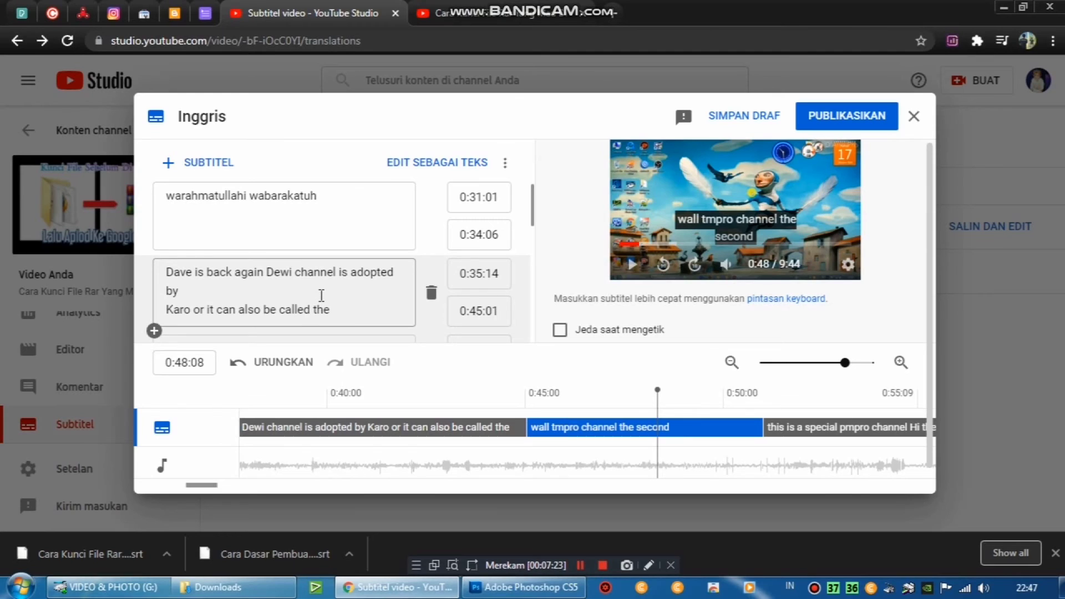
pyautogui.scroll(-3, 321, 295)
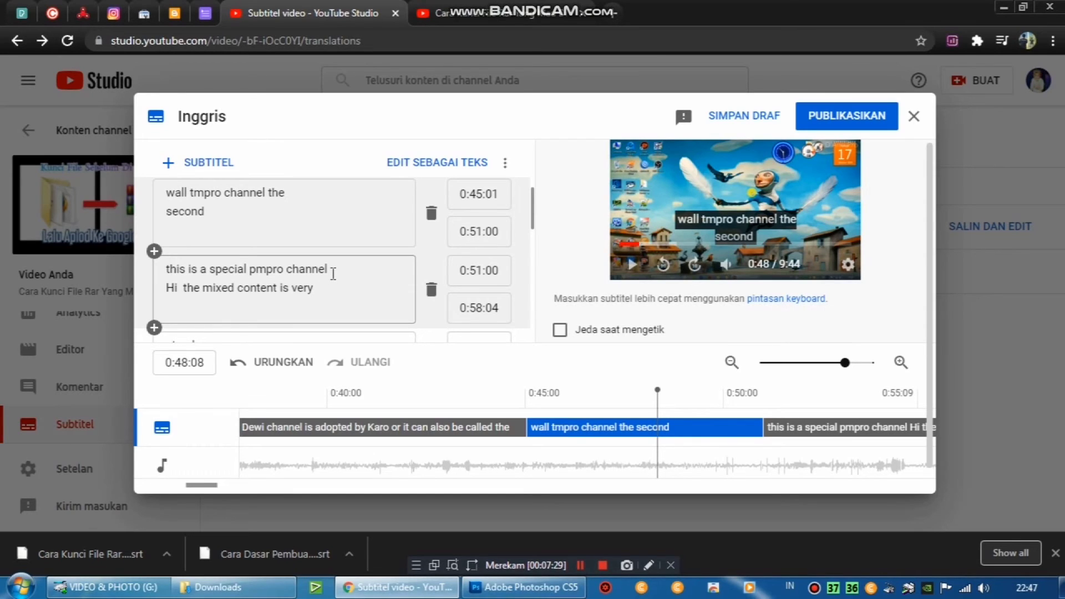
pyautogui.scroll(2, 202, 237)
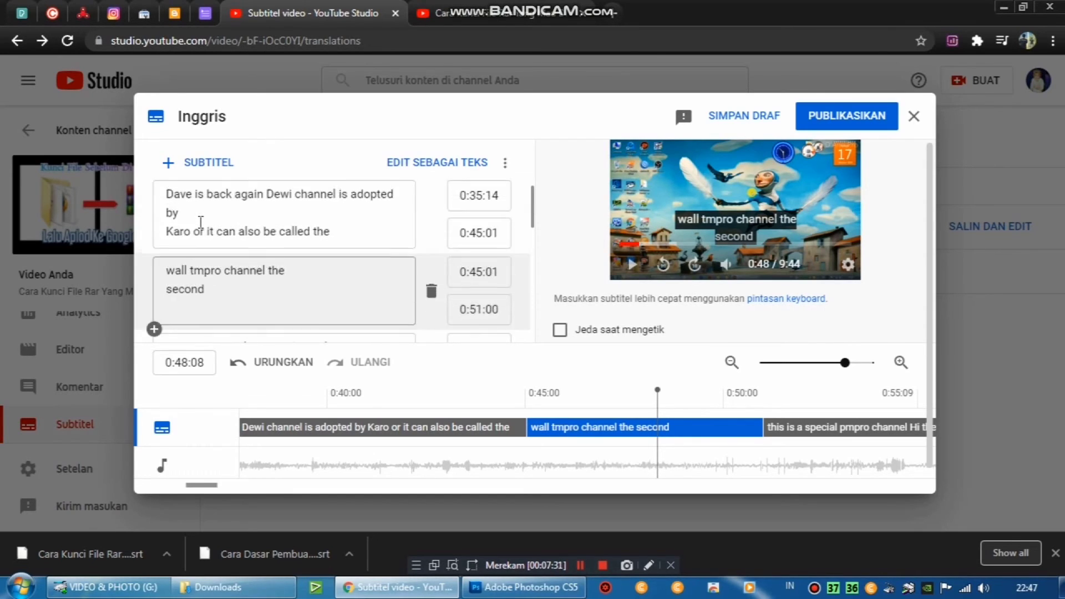
pyautogui.scroll(2, 206, 281)
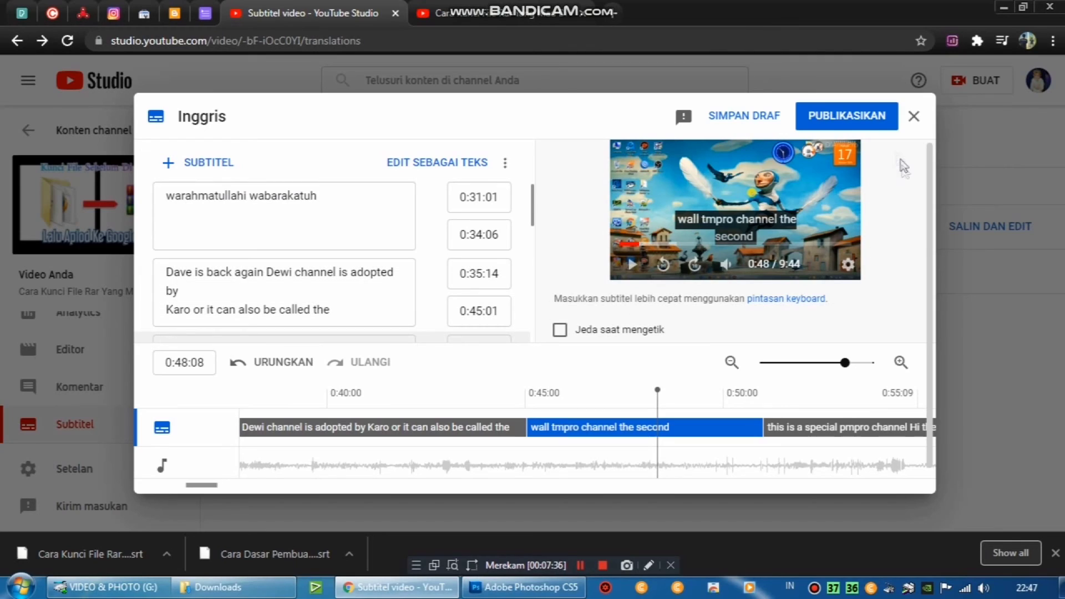
pyautogui.click(855, 118)
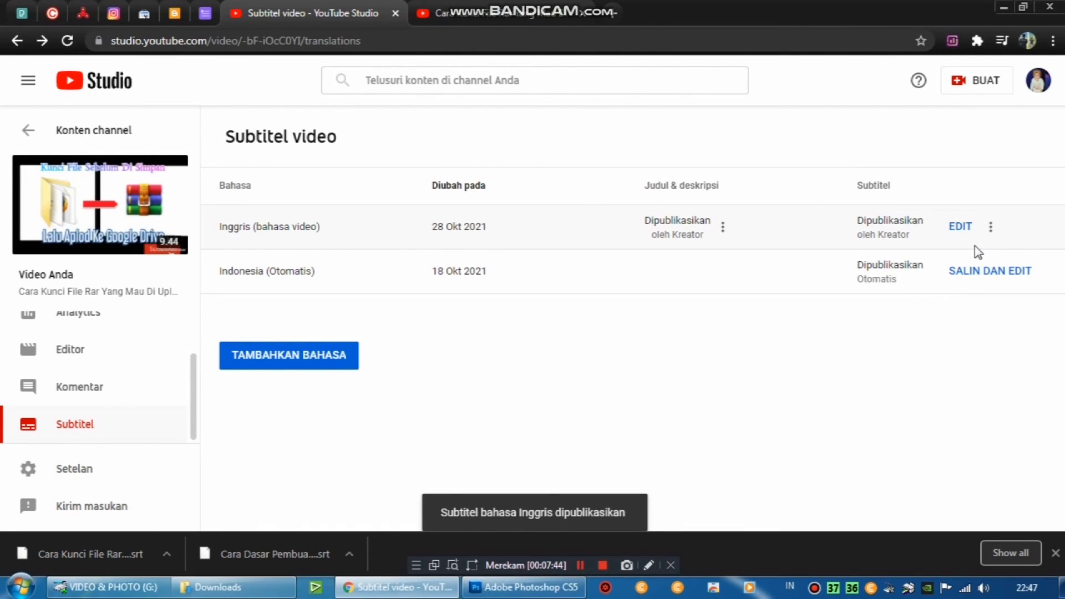
# - Switch to the video's YouTube watch page, reload it, and play it muted to check the subtitles, pausing at 0:14
pyautogui.click(512, 19)
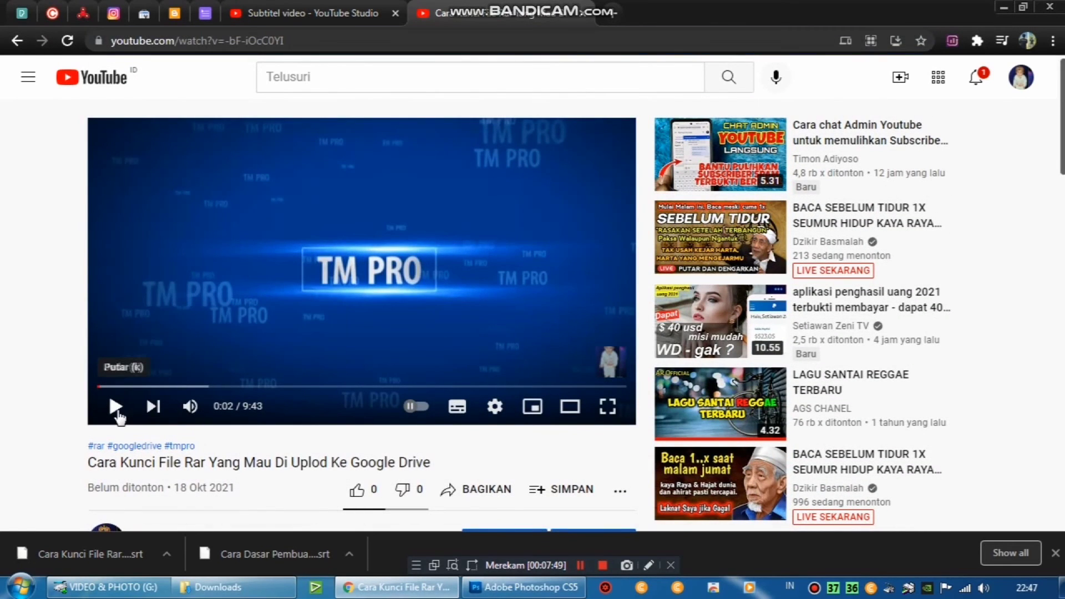
pyautogui.click(117, 412)
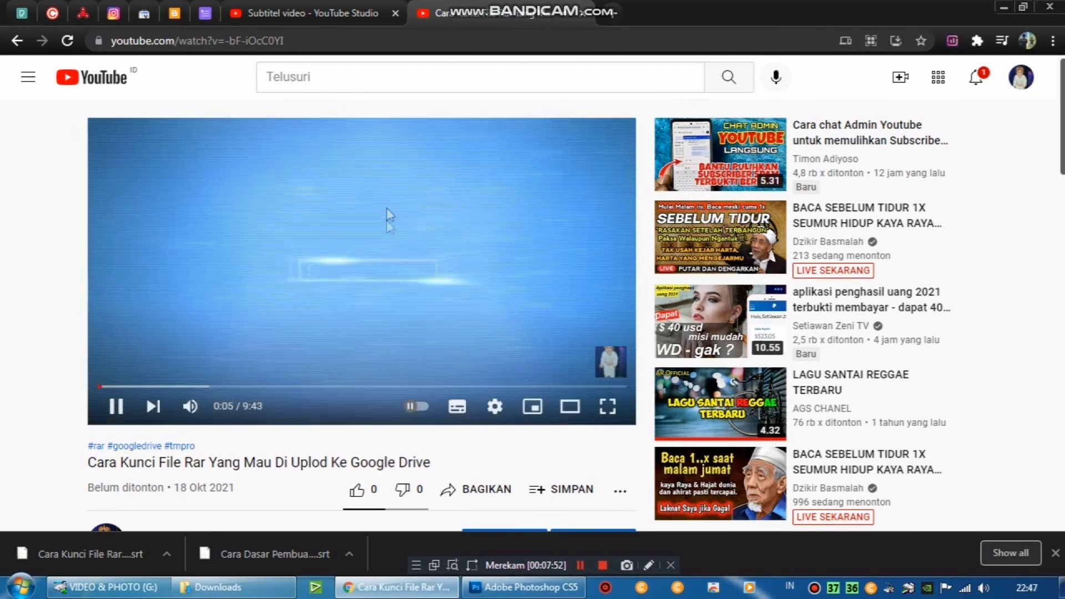
pyautogui.click(116, 406)
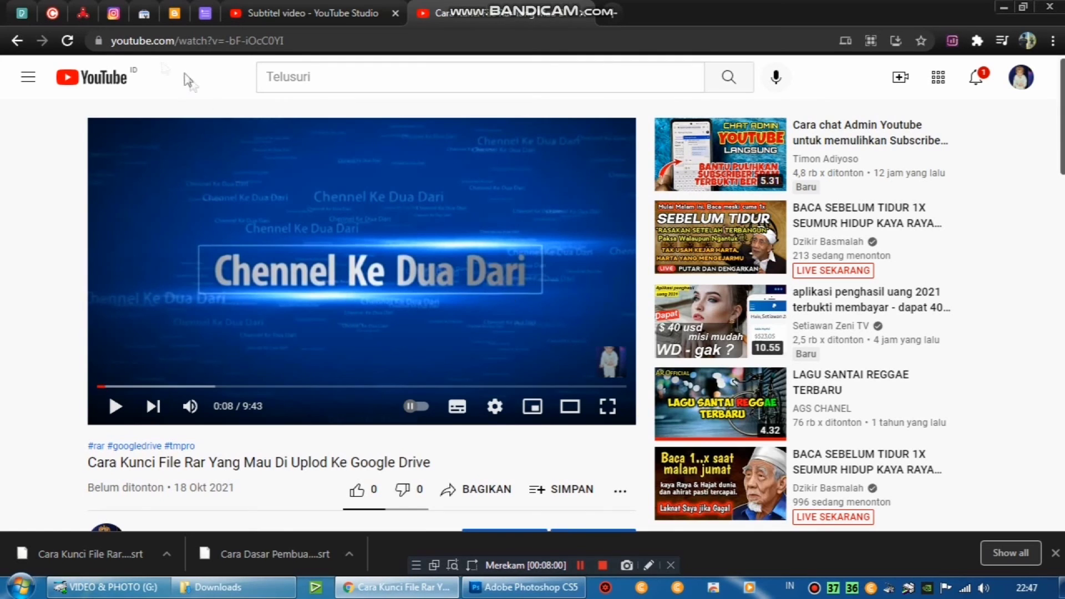
pyautogui.click(67, 40)
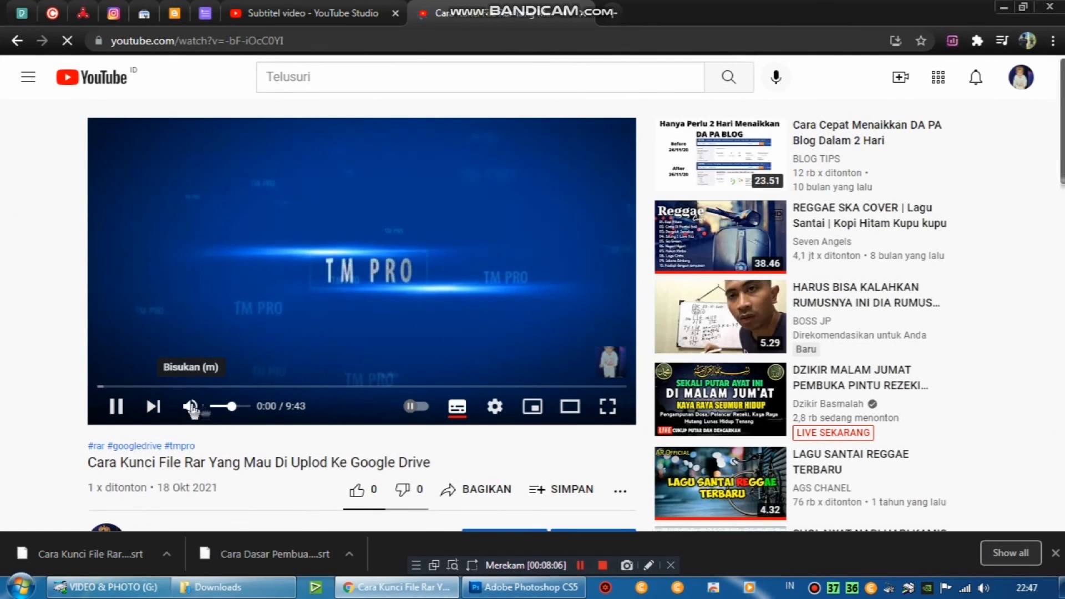
pyautogui.click(195, 406)
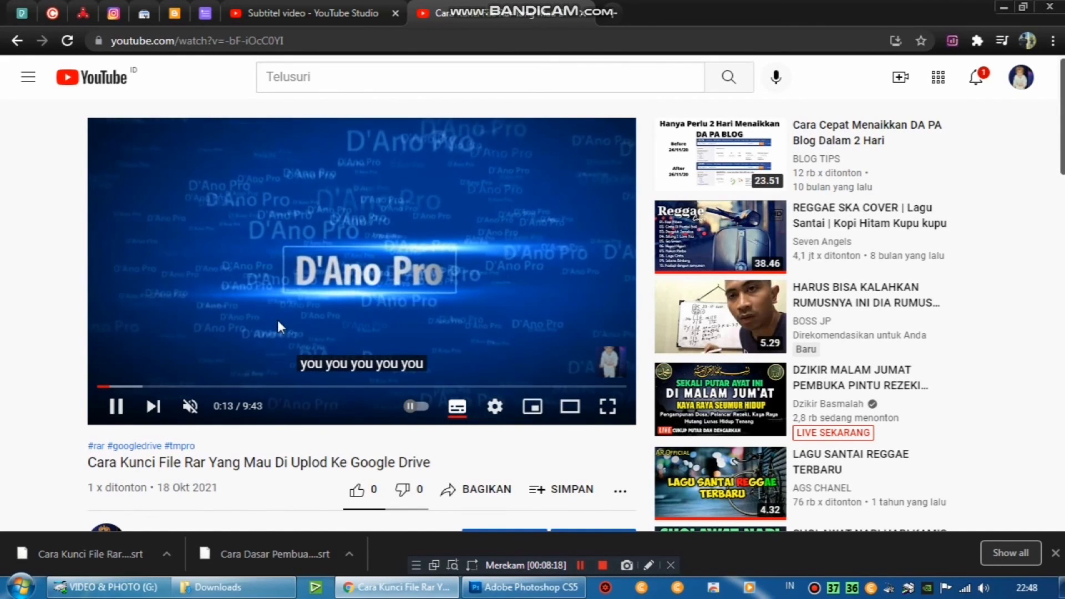
pyautogui.click(370, 173)
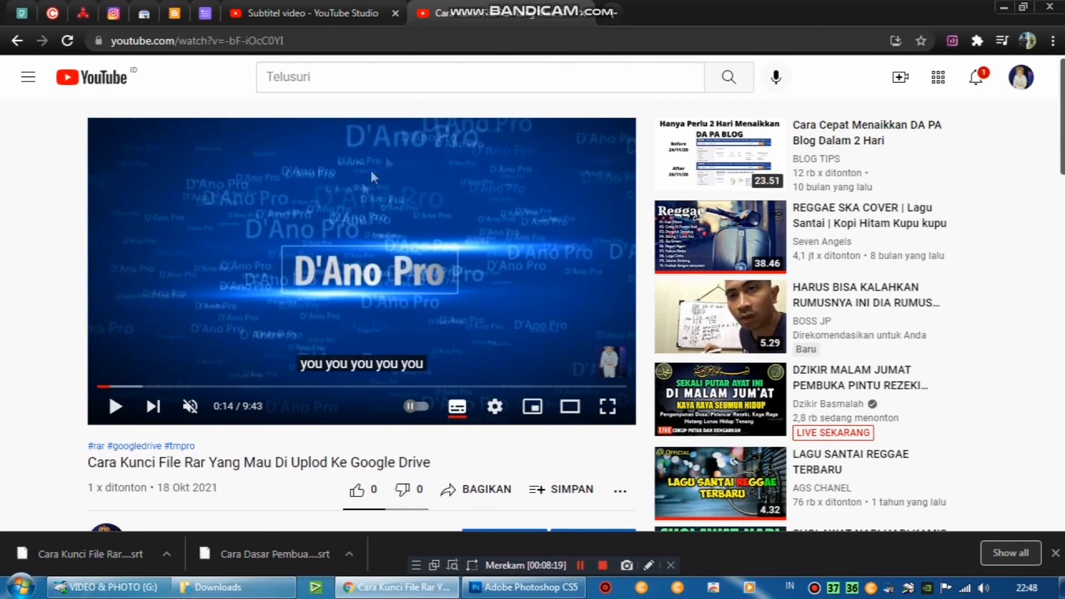
# - Minimize the browser window and refresh the Windows desktop three times
pyautogui.click(1002, 6)
pyautogui.rightClick(541, 169)
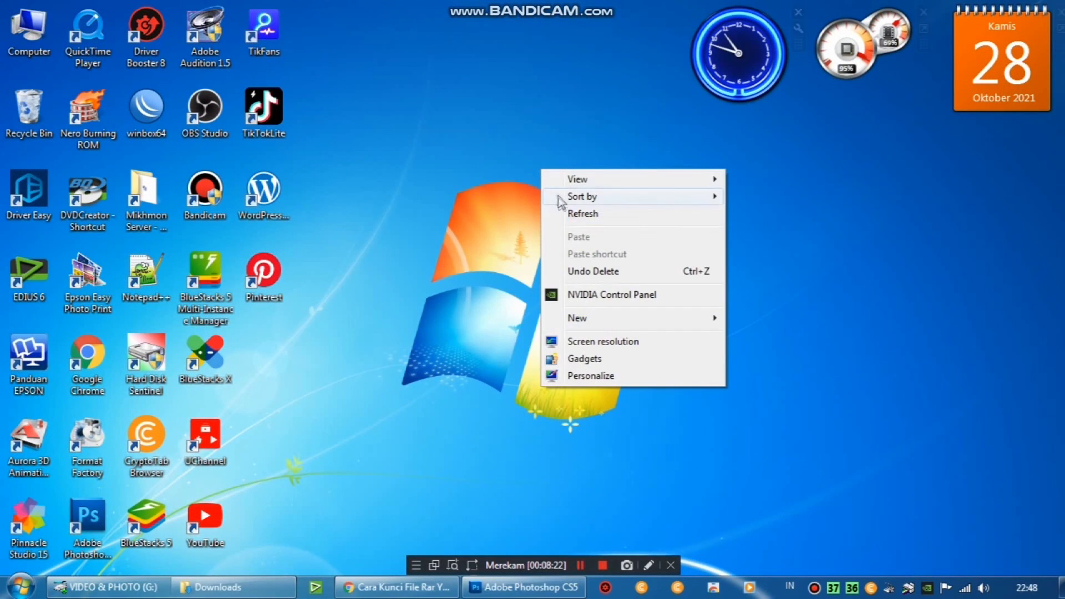
pyautogui.click(567, 212)
pyautogui.rightClick(567, 212)
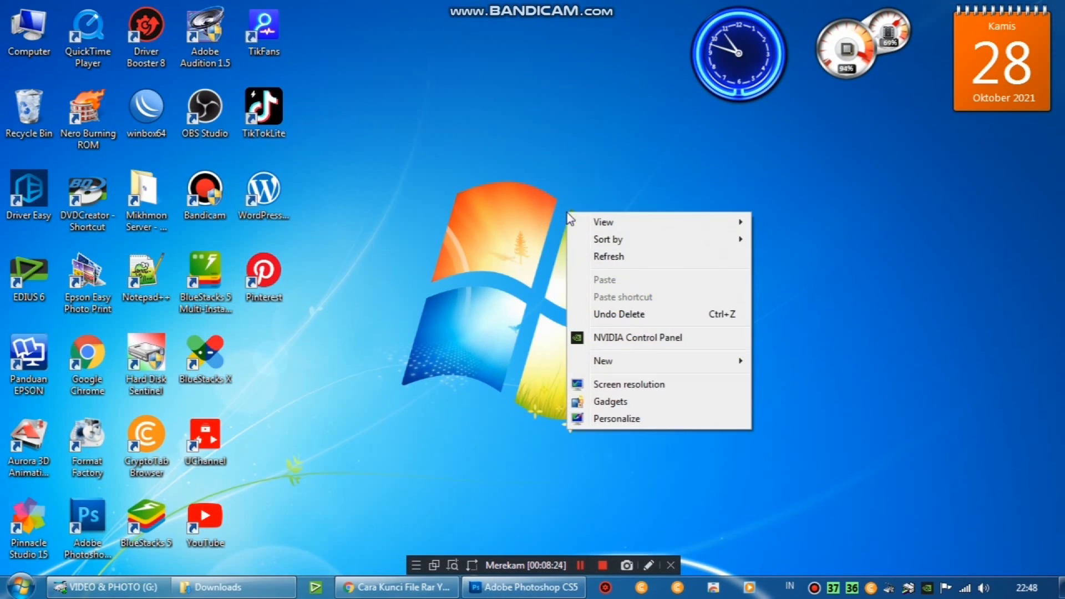
pyautogui.click(596, 256)
pyautogui.rightClick(595, 236)
pyautogui.click(608, 283)
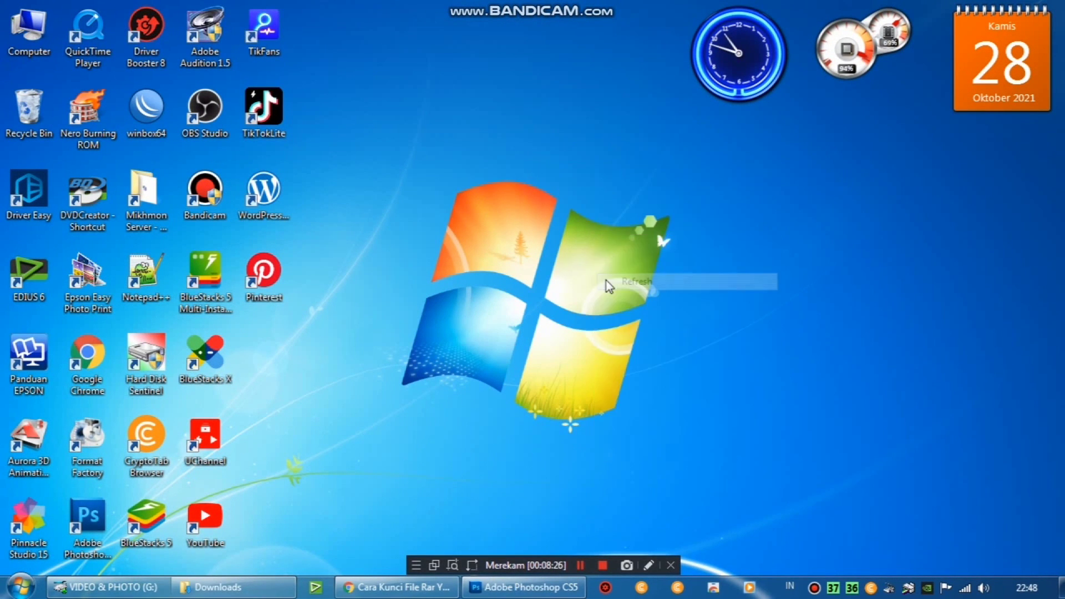